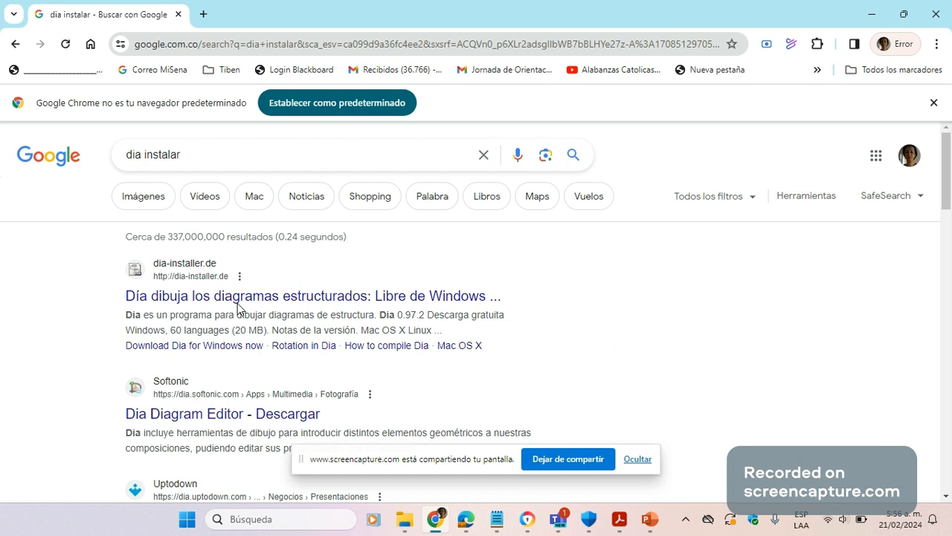
Open the dia-installer.de page from the search results and launch the installed Dia application.
left_click(238, 297)
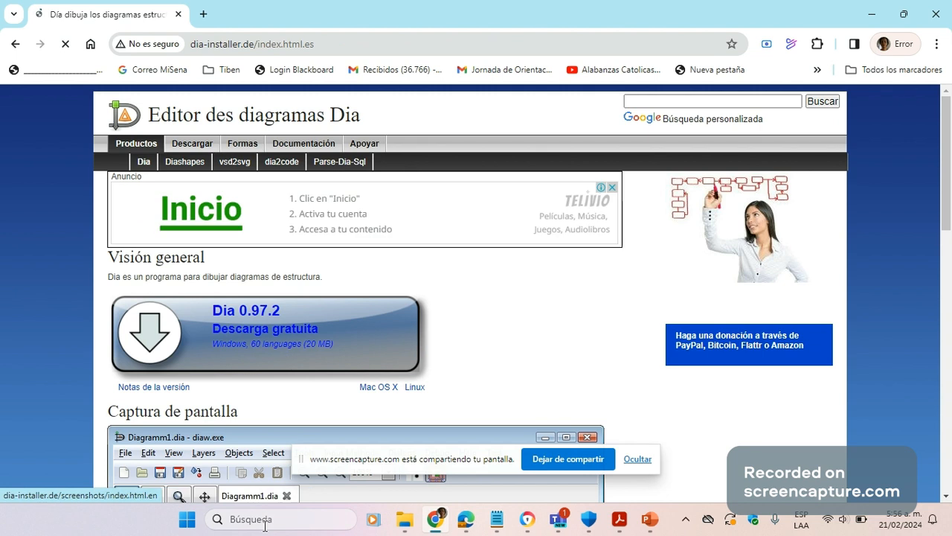
left_click(258, 520)
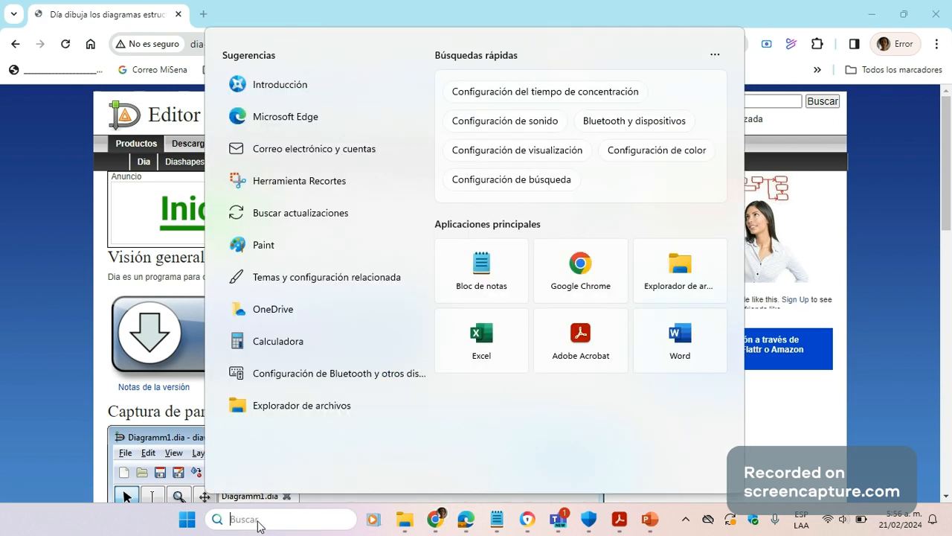
type("dia")
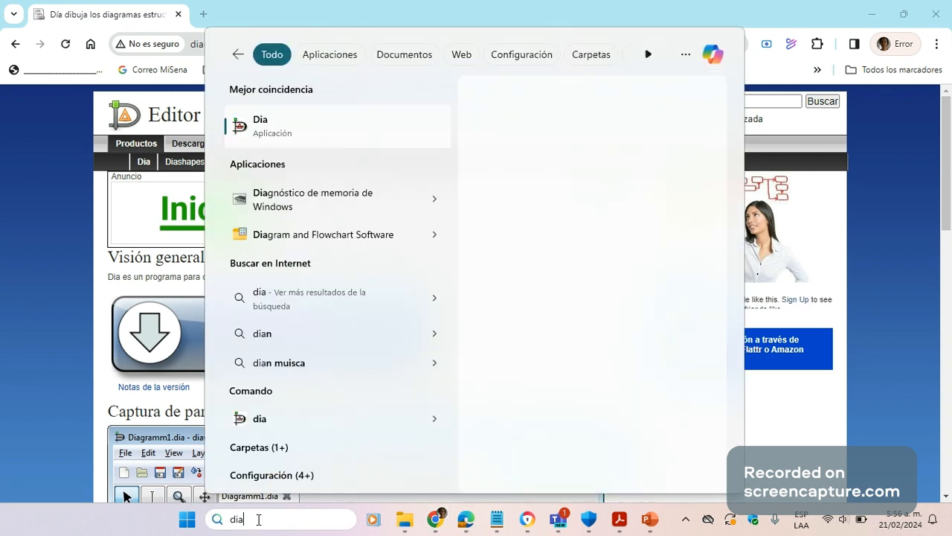
left_click(275, 144)
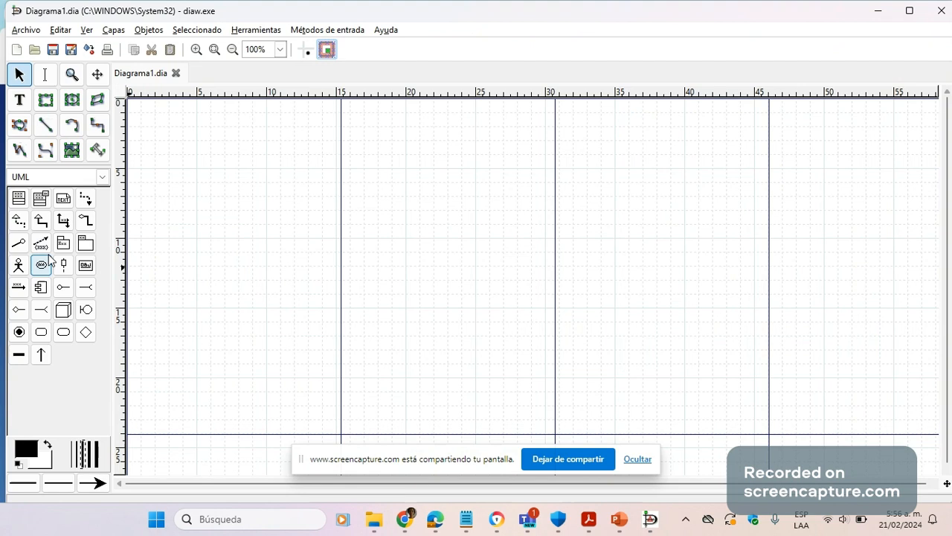
Switch the shape sheet from UML to ER.
left_click(103, 179)
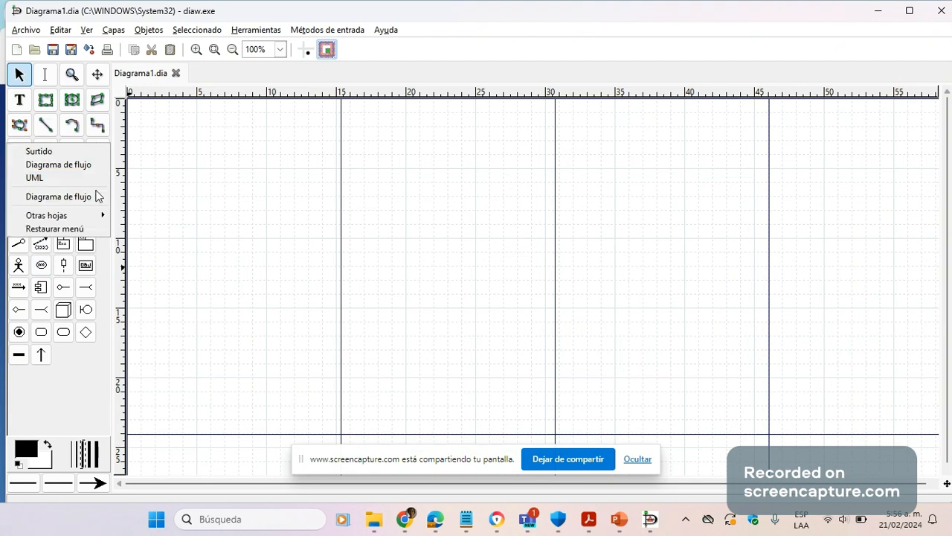
mouse_move(94, 216)
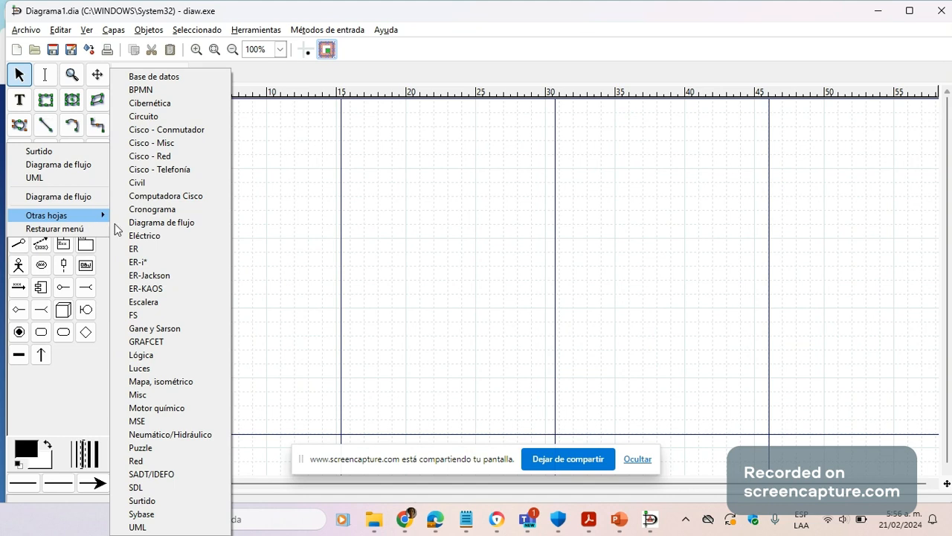
left_click(134, 249)
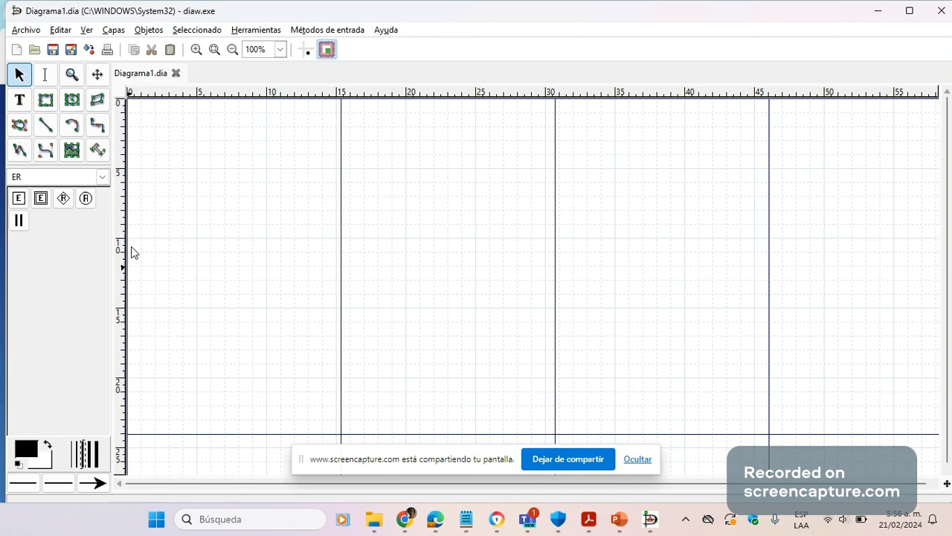
Place an ER entity in the upper left area of the first page and name it Prestamo.
left_click(19, 197)
left_click(206, 203)
double_click(221, 216)
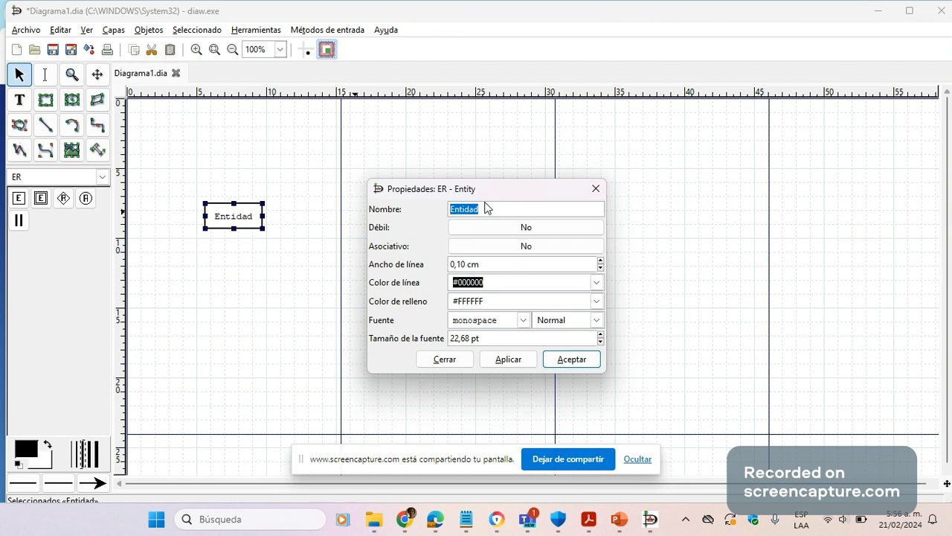
type("Prestamo")
left_click(508, 360)
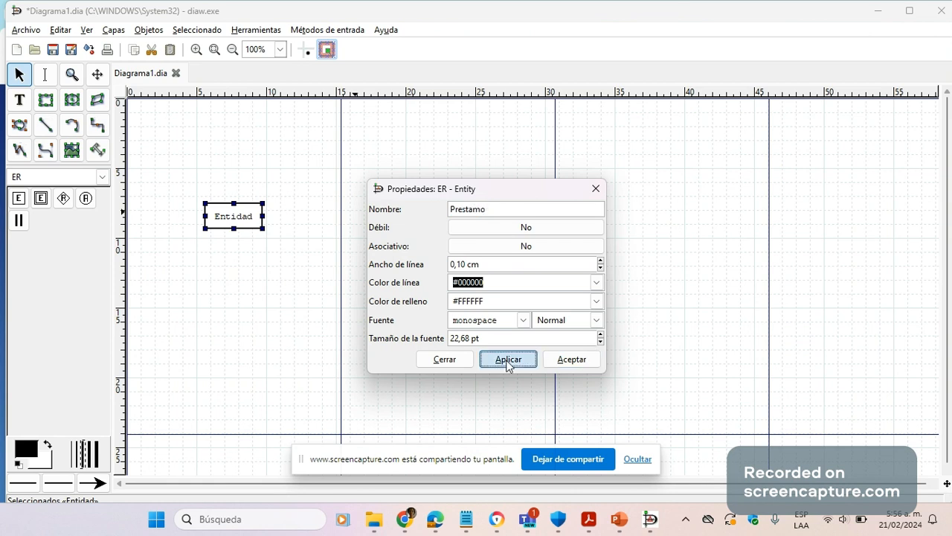
left_click(563, 360)
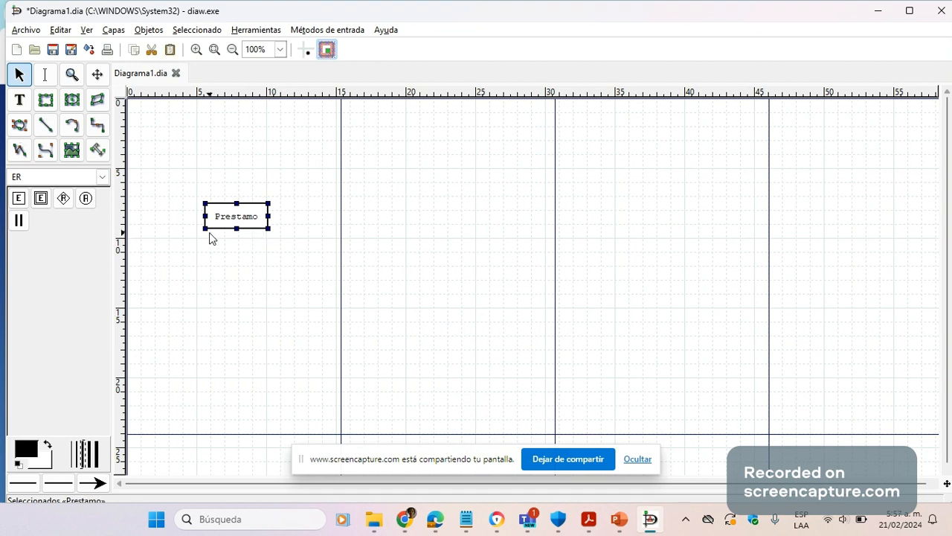
Paste a copy of the Prestamo entity, place it to the right of the original and rename it libro.
key("ctrl+v")
left_click_drag(255, 161, 390, 200)
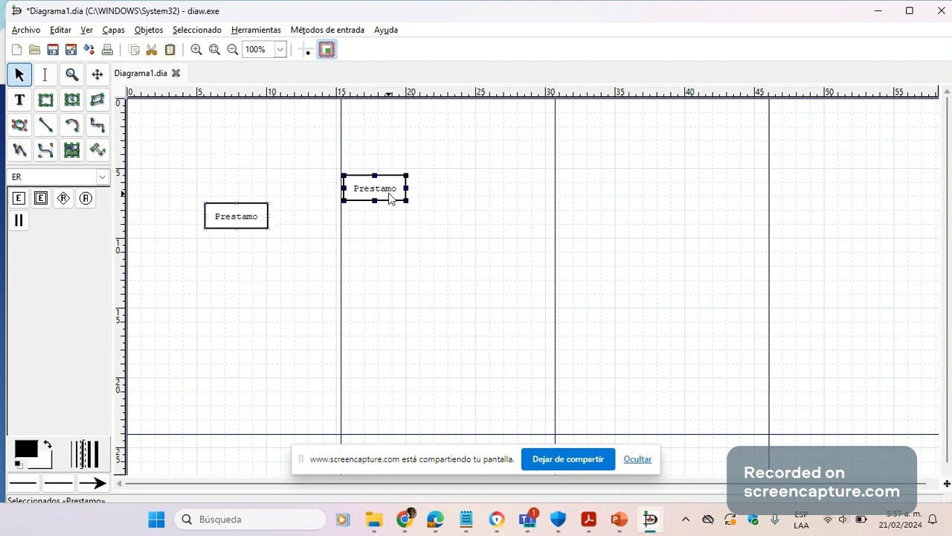
double_click(389, 198)
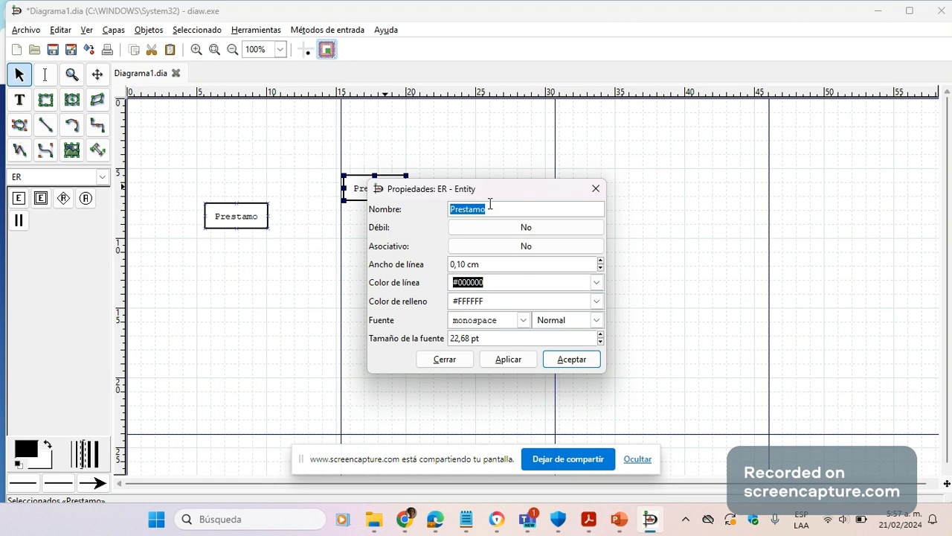
type("libro")
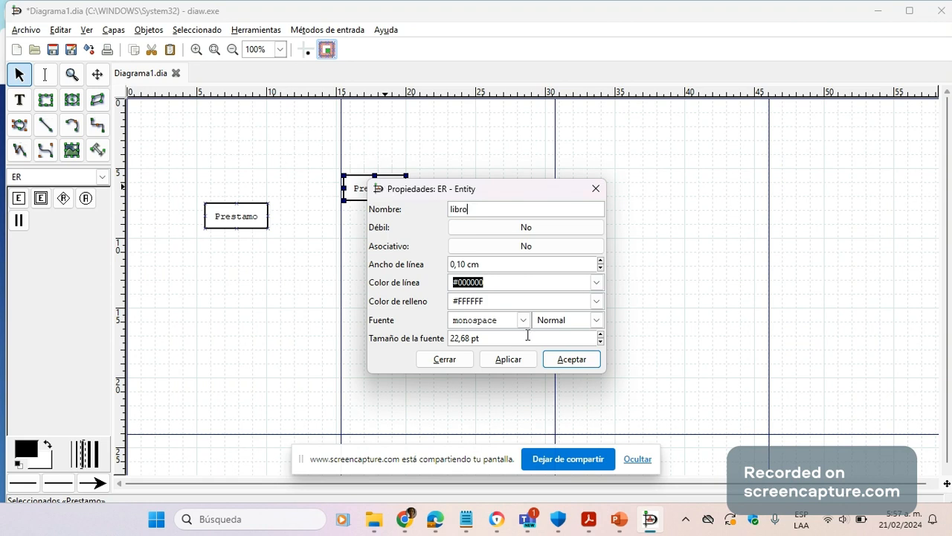
left_click(517, 358)
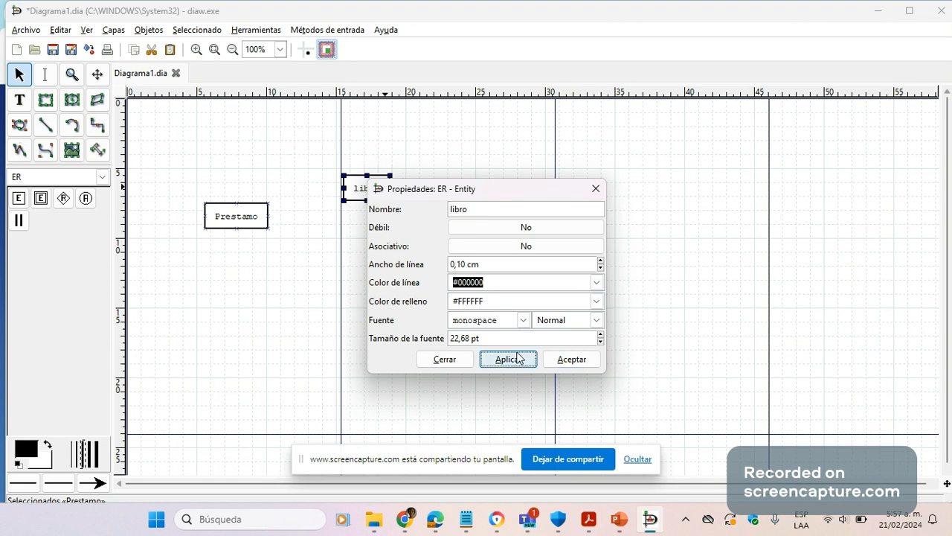
left_click(564, 359)
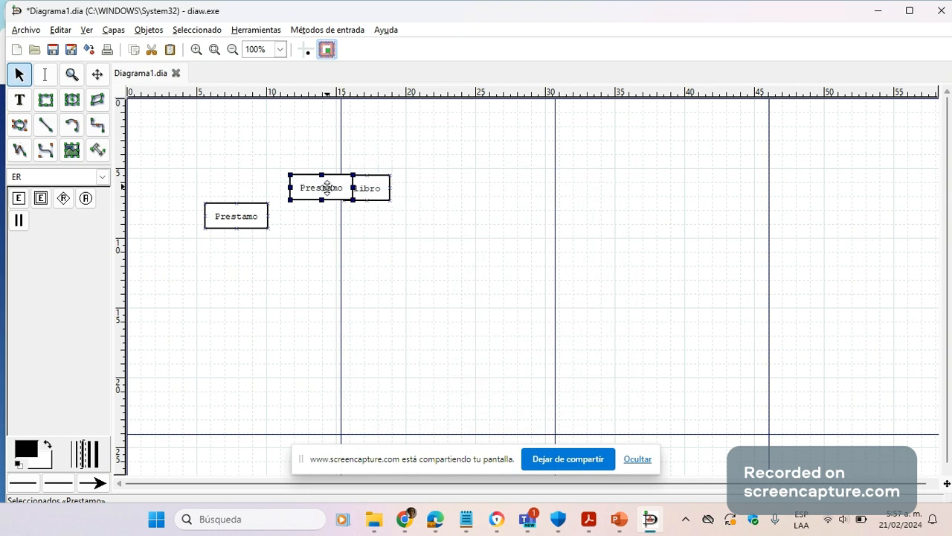
Place another copy of the Prestamo entity below libro and rename it Usuario.
left_click_drag(327, 188, 377, 260)
double_click(377, 262)
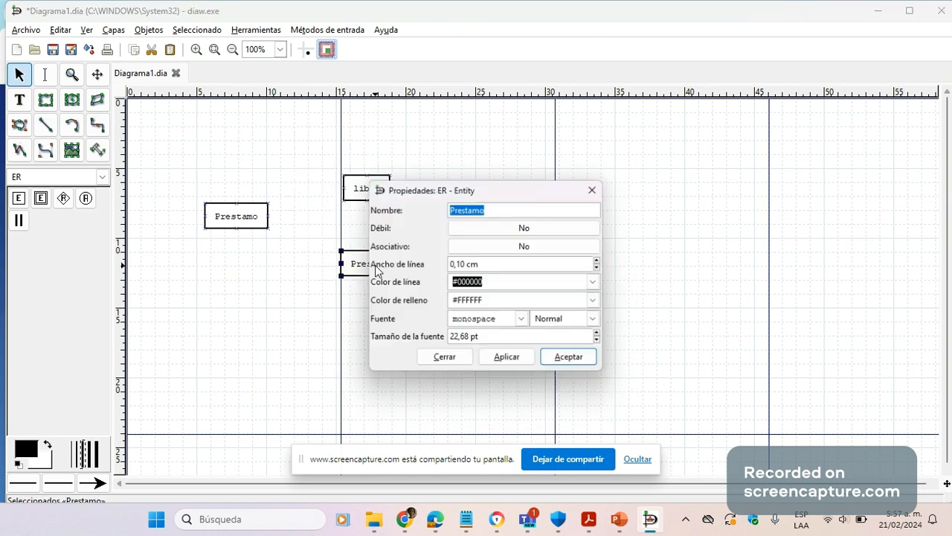
type("U")
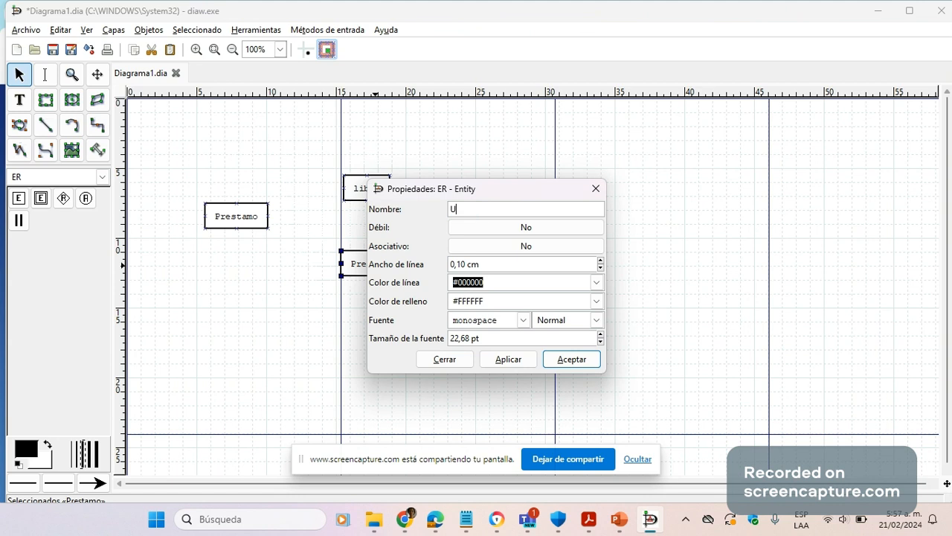
type("suario")
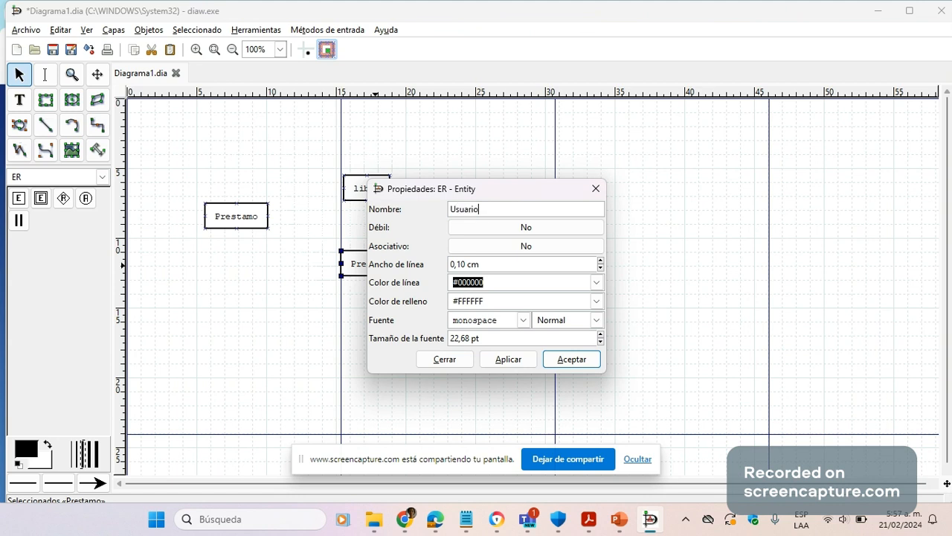
left_click(515, 363)
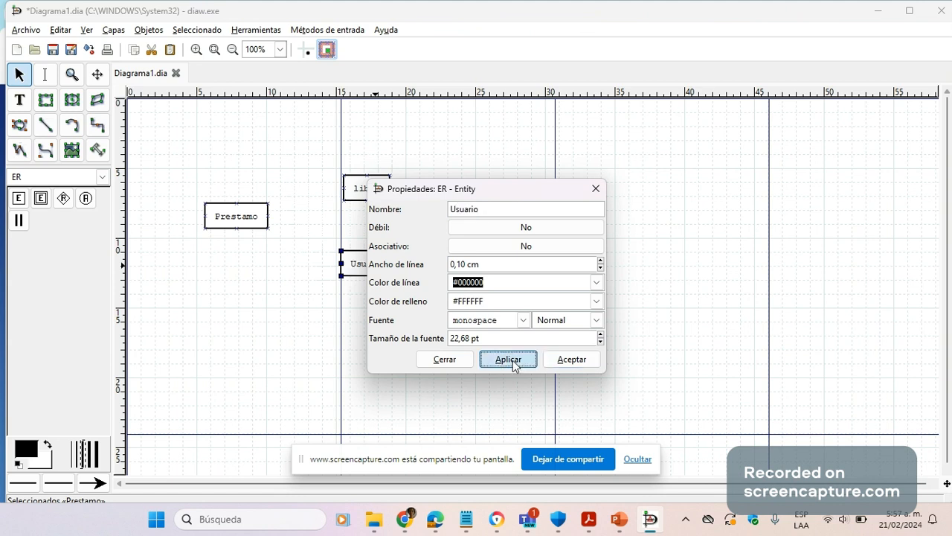
left_click(572, 359)
Move the libro and Usuario entities farther right, leaving room between them and Prestamo.
left_click(379, 190)
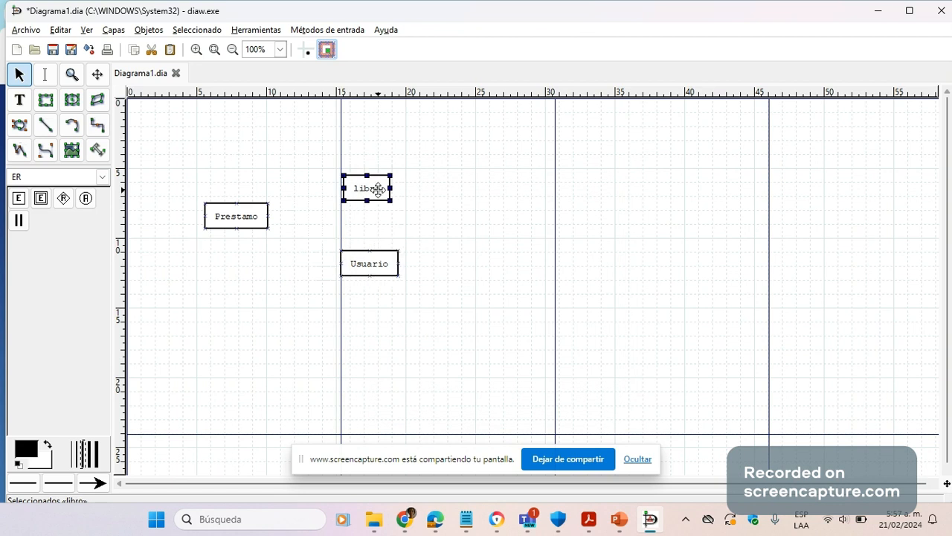
left_click_drag(379, 189, 437, 164)
left_click(386, 259)
left_click_drag(387, 258, 452, 266)
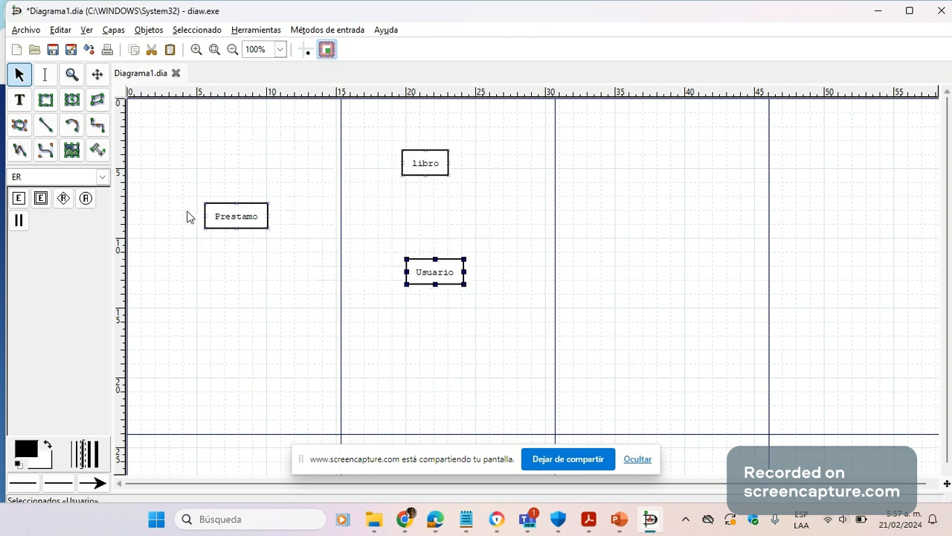
Add an ER relationship diamond between Prestamo and libro and name it contiene.
left_click(64, 198)
left_click(269, 151)
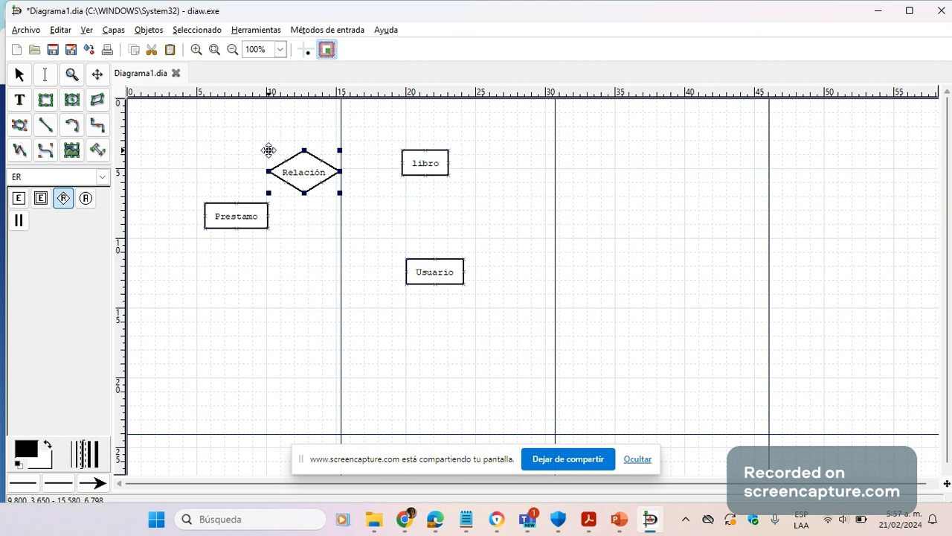
double_click(309, 174)
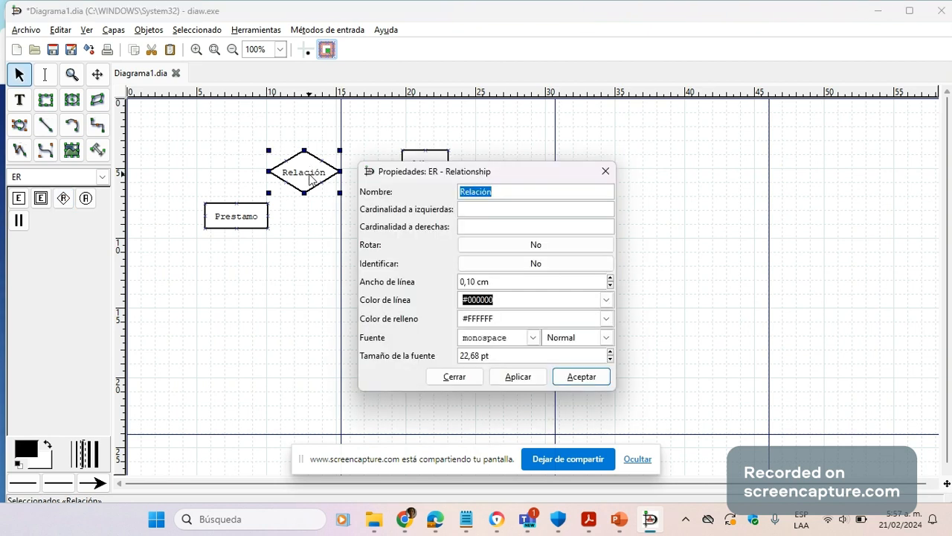
left_click_drag(444, 165, 430, 198)
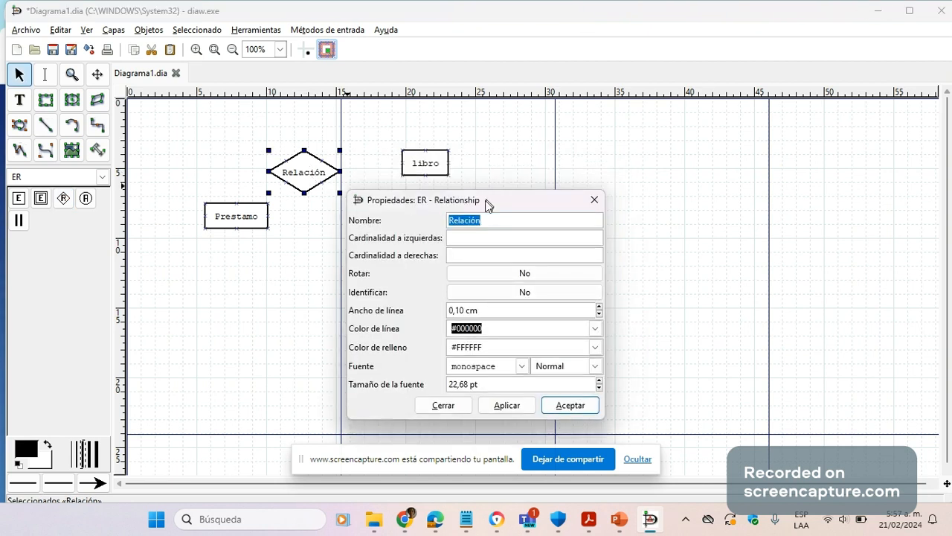
type("co")
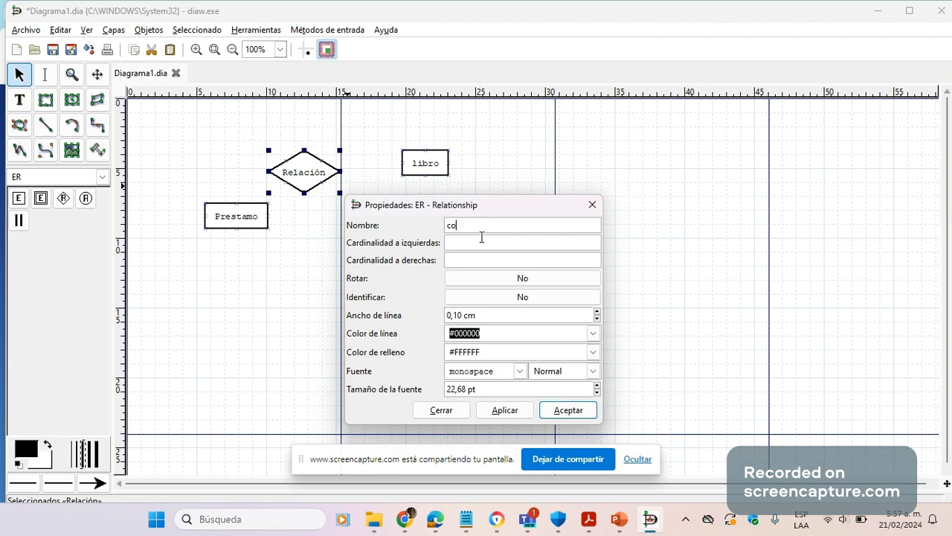
type("ntiene")
Set the contiene relationship's left cardinality to N and right cardinality to M, and apply the properties.
left_click(463, 244)
left_click(471, 243)
type("1")
left_click(463, 259)
type("M")
left_click_drag(453, 211, 455, 223)
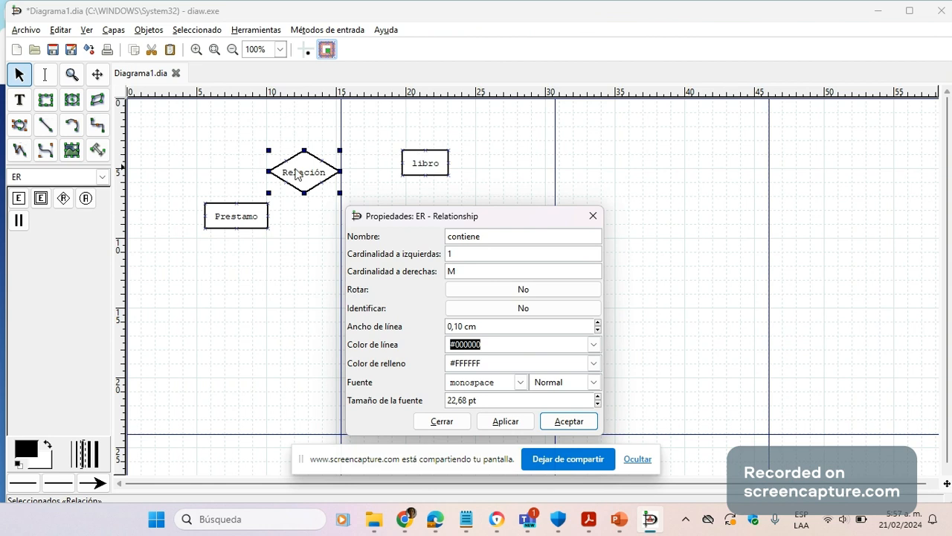
left_click(440, 253)
type("N")
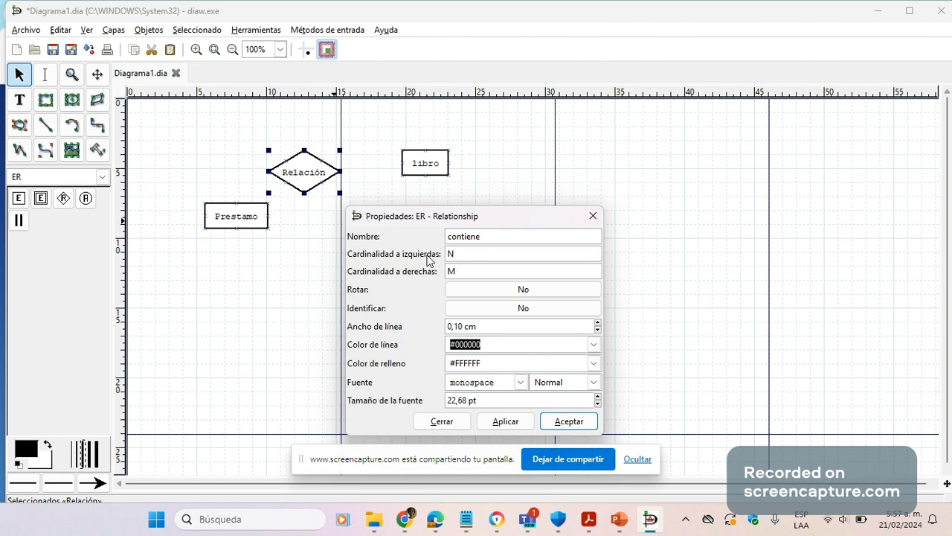
left_click(524, 428)
left_click(566, 427)
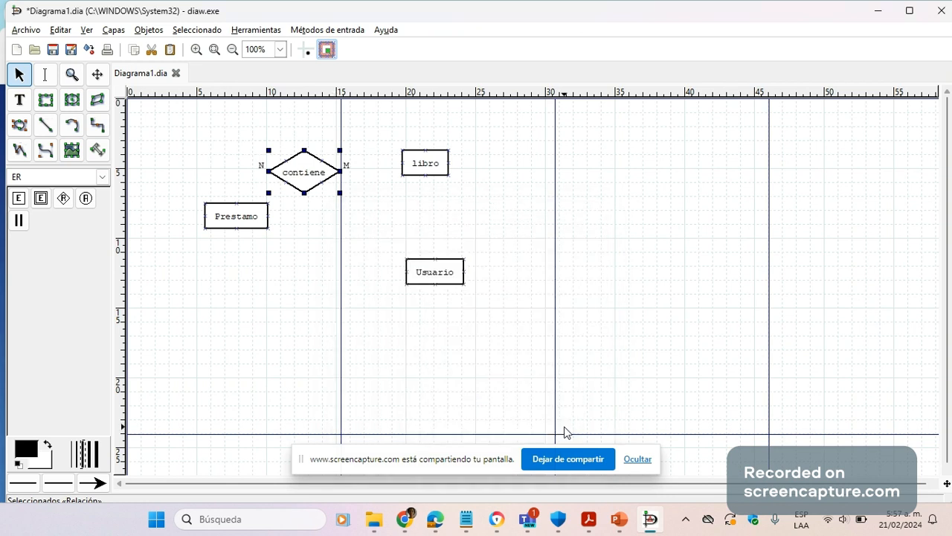
Connect Prestamo to the contiene relationship and contiene to libro with ER participation lines.
left_click(20, 223)
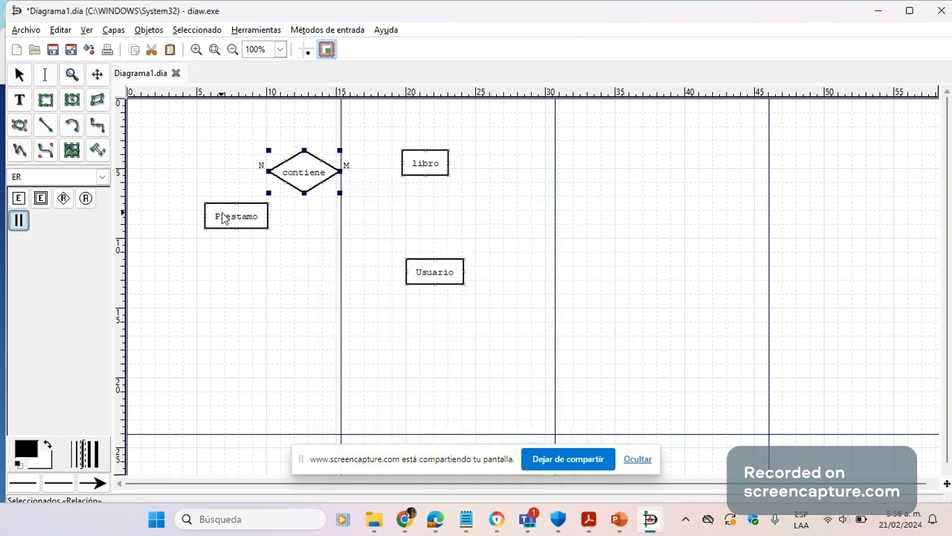
left_click_drag(222, 218, 303, 187)
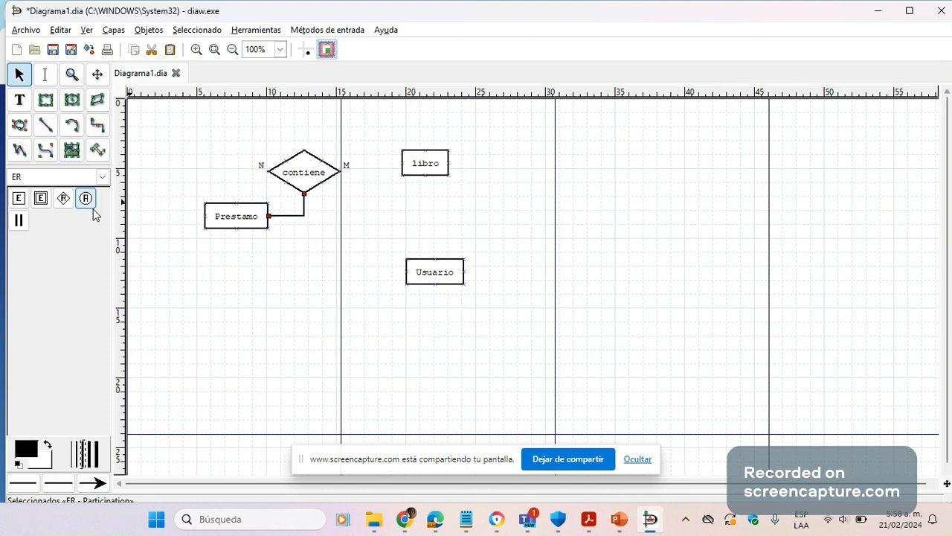
left_click(19, 220)
mouse_move(358, 165)
left_mouse_down()
mouse_move(402, 163)
mouse_move(335, 174)
left_mouse_up()
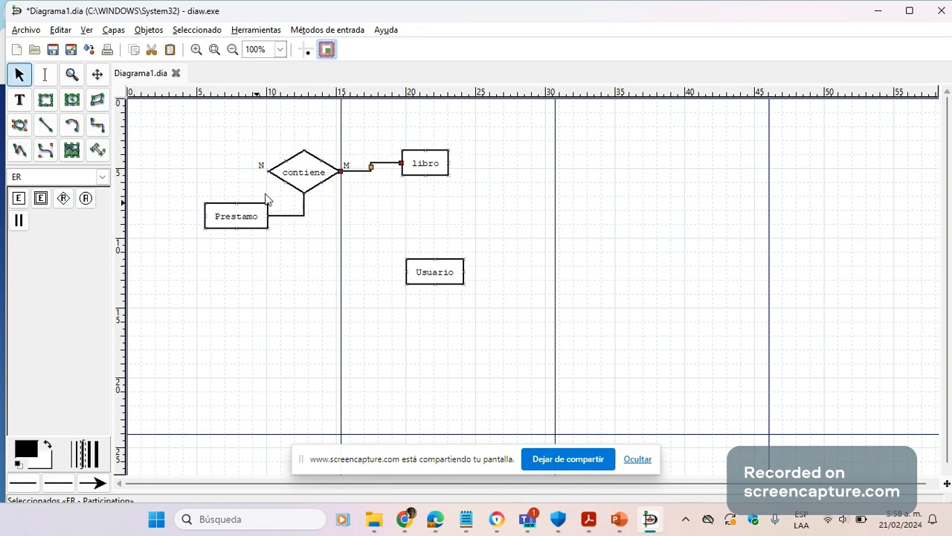
Add a second ER relationship diamond below and right of Prestamo, and shift the Usuario entity slightly right.
left_click(64, 199)
left_click(305, 265)
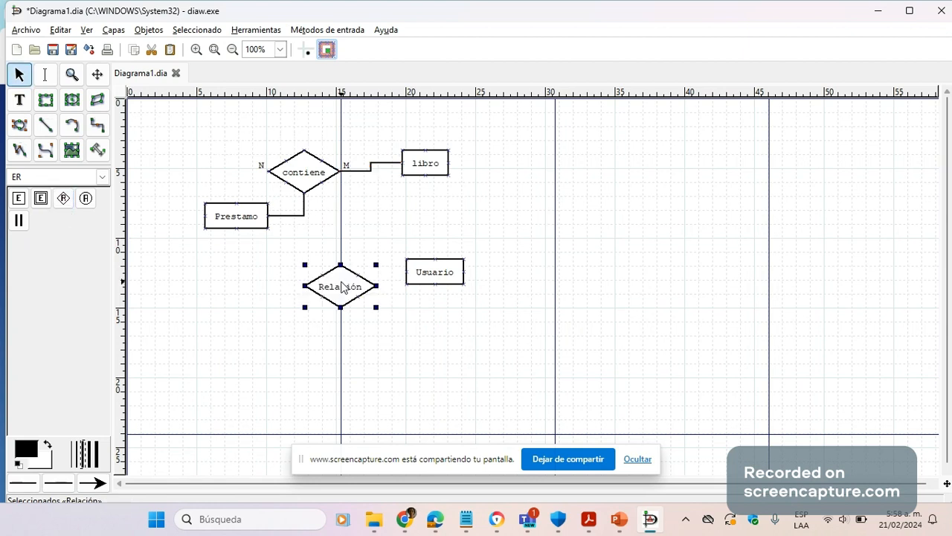
left_click_drag(342, 287, 294, 276)
left_click(438, 281)
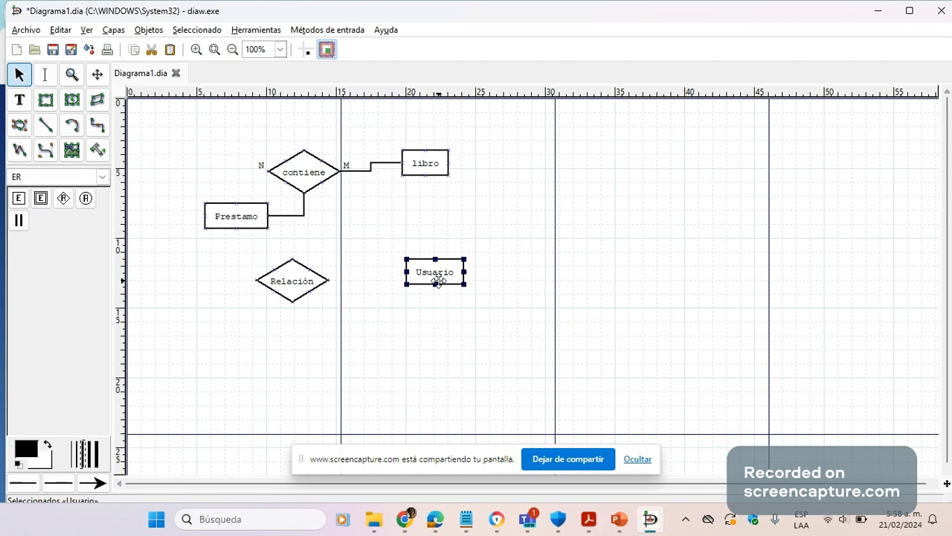
left_click_drag(438, 280, 452, 286)
Name the new relationship diamond below Prestamo Realiza.
double_click(300, 287)
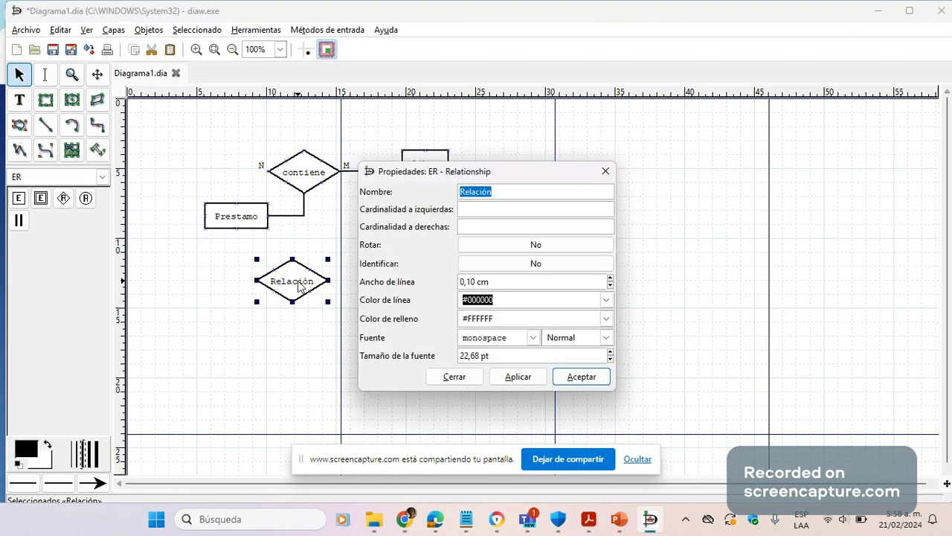
type("Realiza")
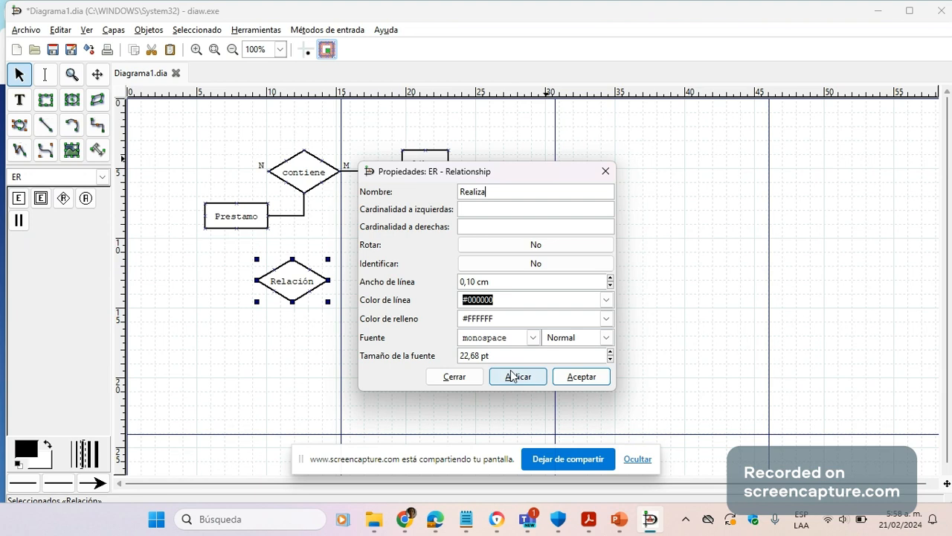
left_click(582, 379)
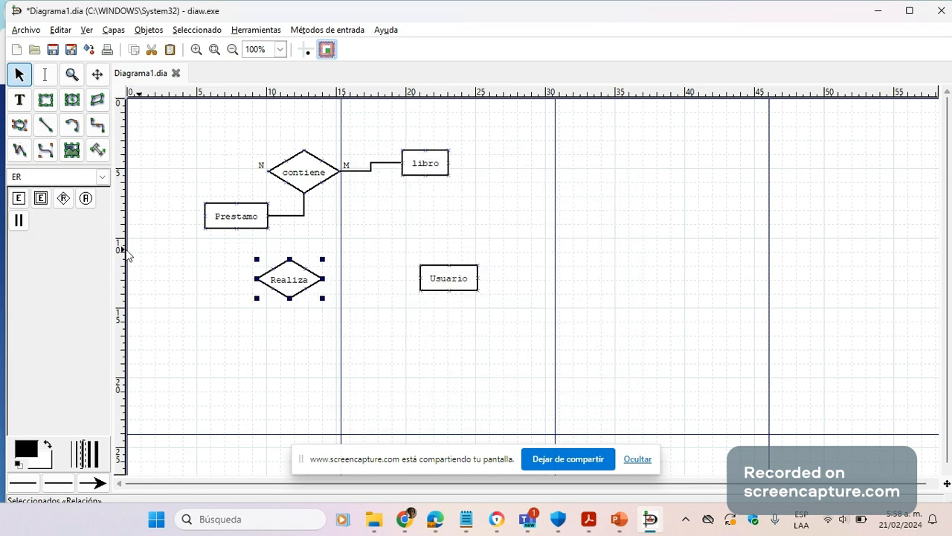
Connect Usuario to the Realiza relationship and Prestamo to Realiza with ER participation lines, nudging Realiza slightly down and left.
key("space")
left_click(419, 283)
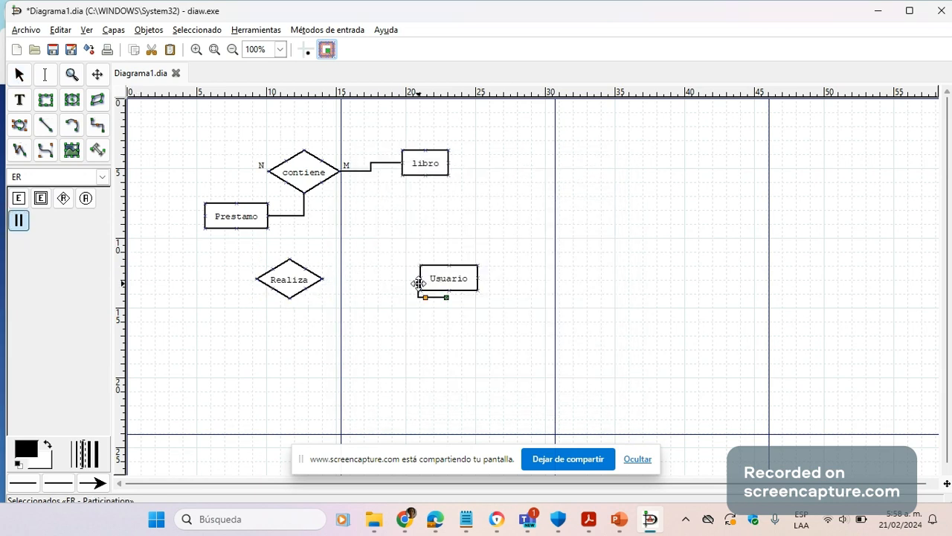
left_click_drag(419, 283, 301, 286)
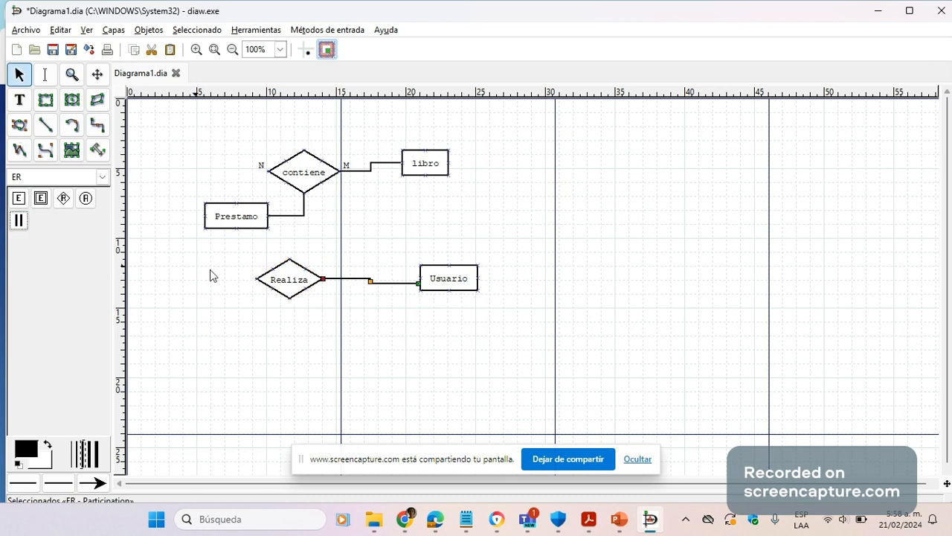
mouse_move(262, 277)
left_mouse_down()
mouse_move(241, 270)
mouse_move(259, 283)
left_mouse_up()
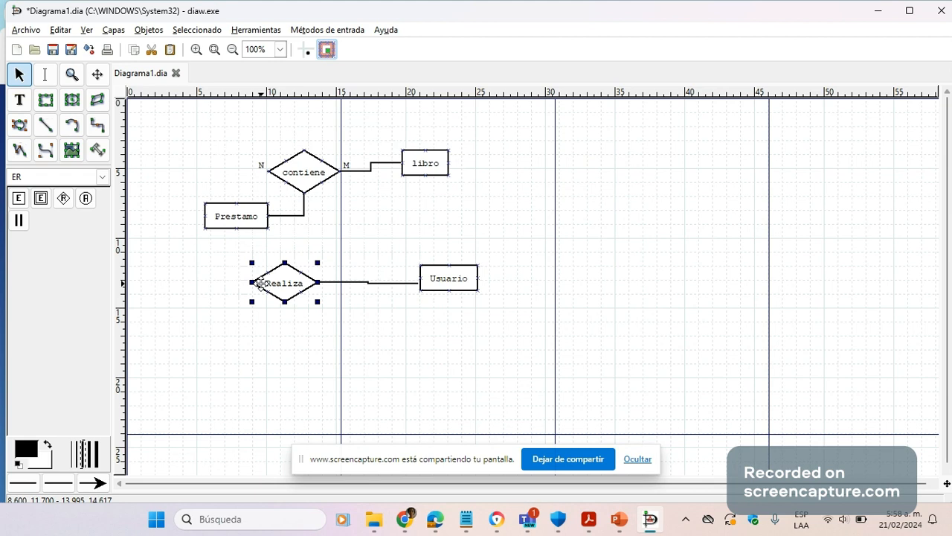
left_click(17, 221)
left_click_drag(237, 229, 263, 299)
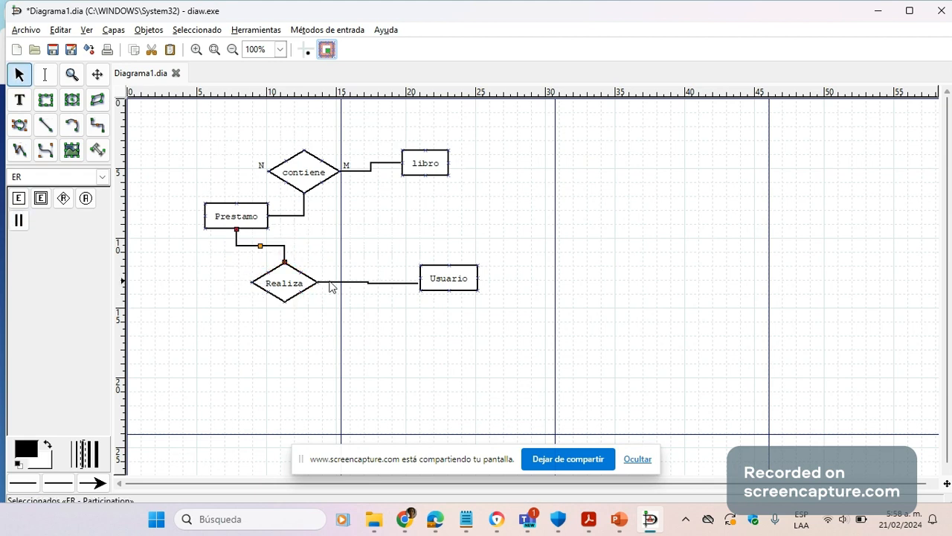
Set the Realiza relationship's left cardinality to M and right cardinality to 1.
double_click(287, 288)
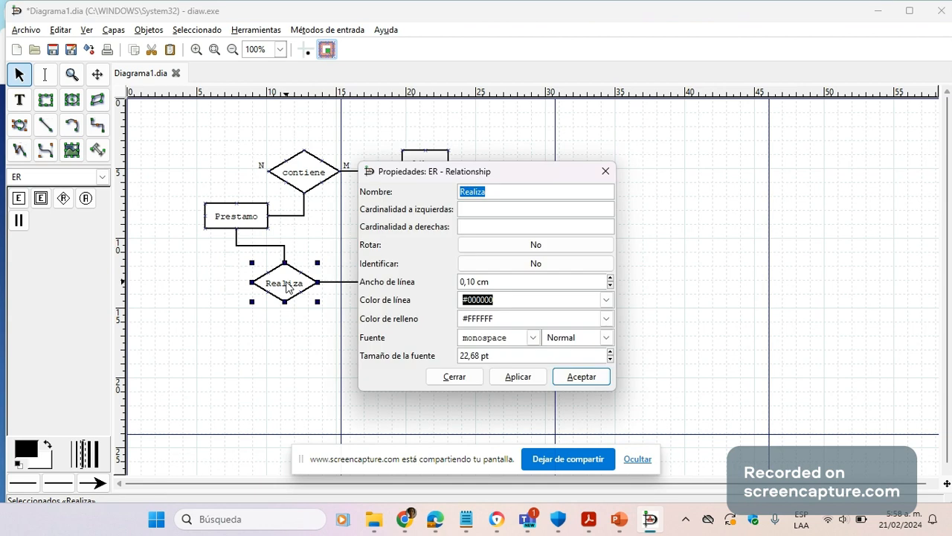
left_click(479, 210)
type("M")
left_click(490, 227)
type("1")
left_click(518, 376)
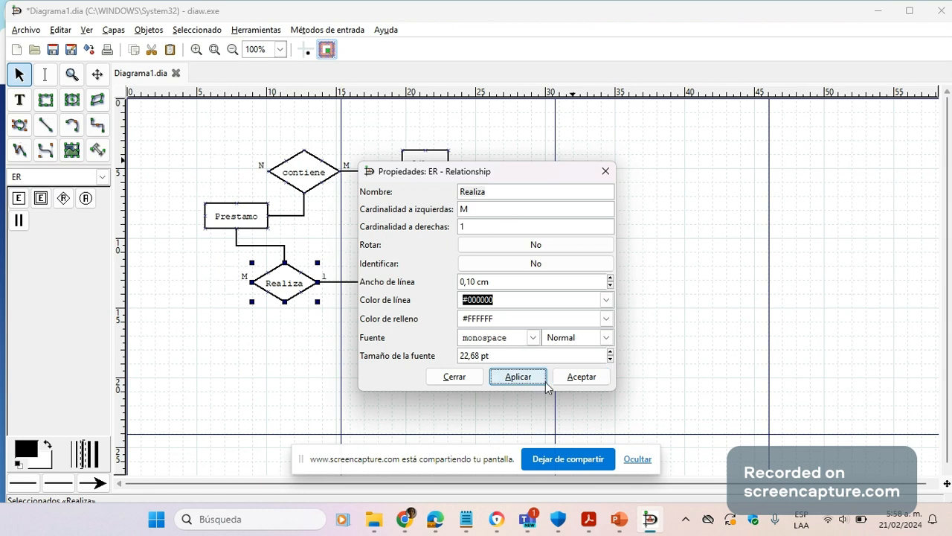
left_click(580, 381)
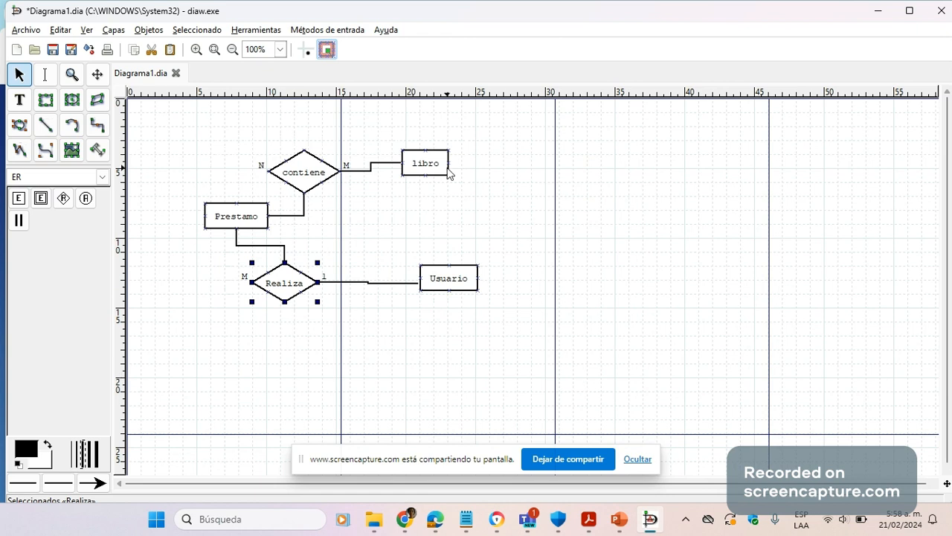
Spread the diagram out by moving libro, contiene and Usuario right and Realiza down, reattaching Realiza's participation line to Usuario.
left_click_drag(448, 172, 491, 172)
left_click_drag(311, 185, 366, 195)
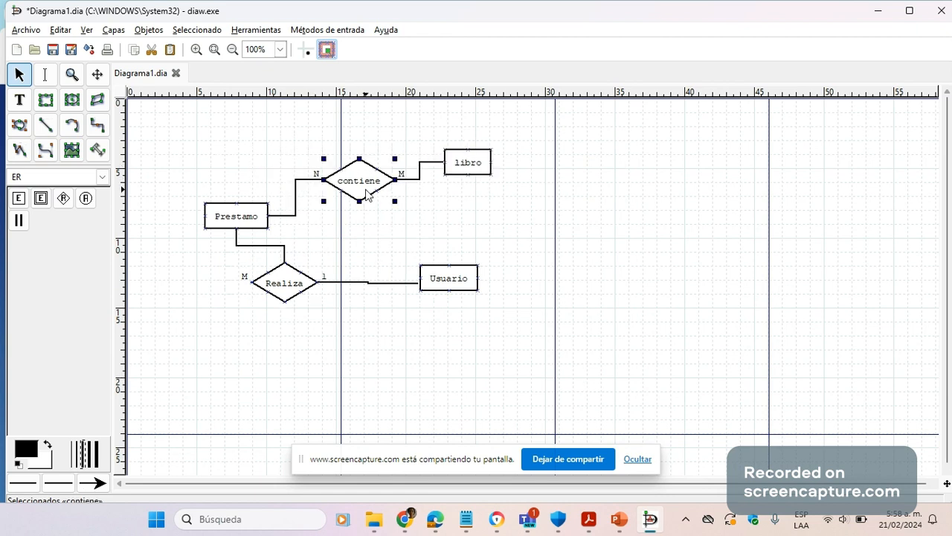
left_click_drag(448, 278, 481, 294)
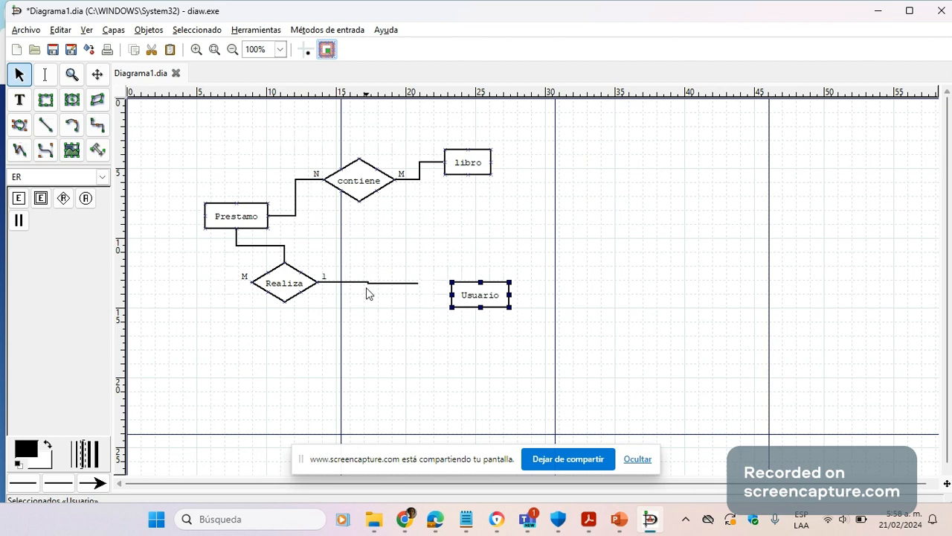
left_click(417, 284)
left_click_drag(418, 283, 481, 297)
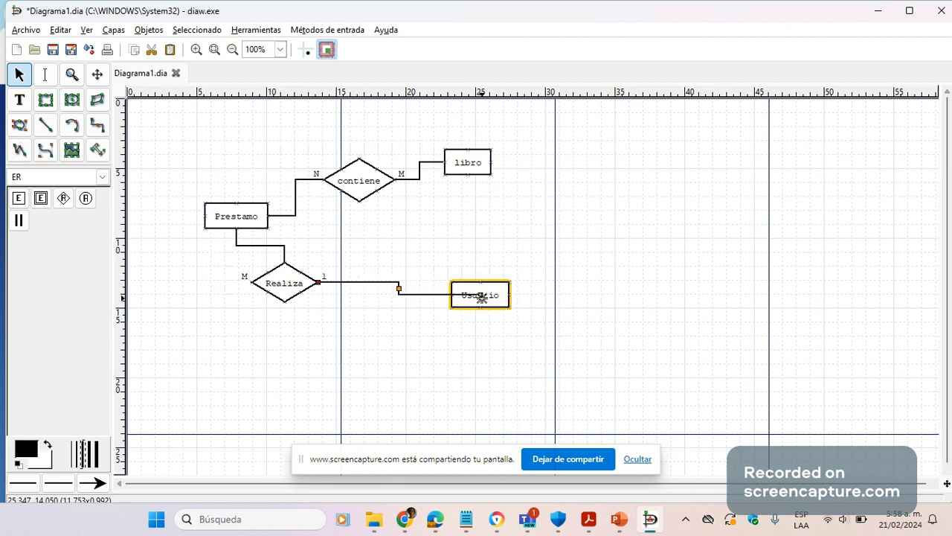
left_click_drag(286, 287, 278, 320)
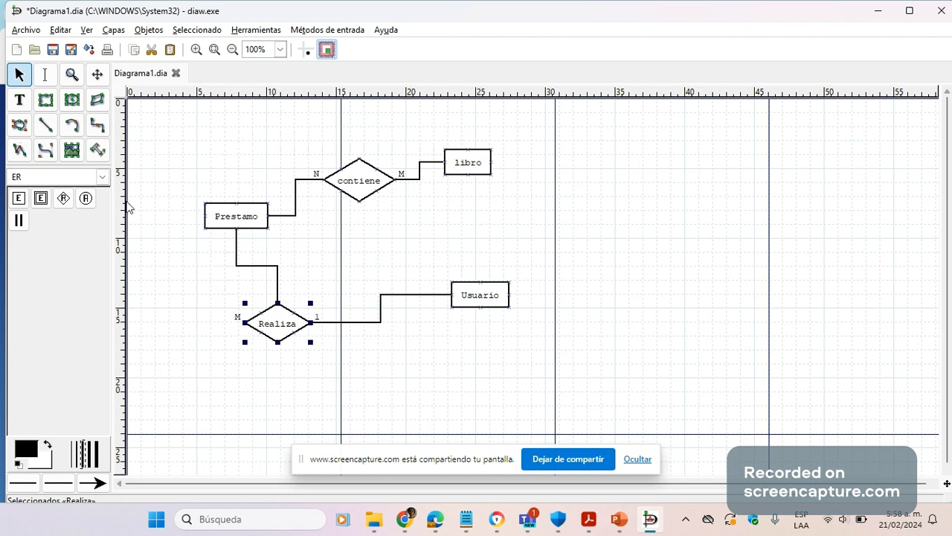
Add an ER attribute named id above libro, moving the libro entity down and right to make room.
left_click(86, 201)
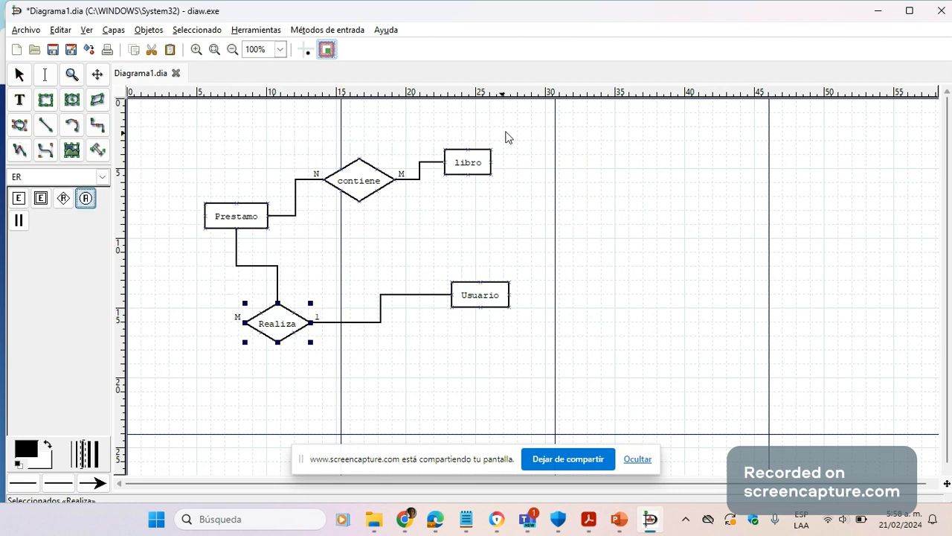
left_click(452, 111)
left_click(474, 157)
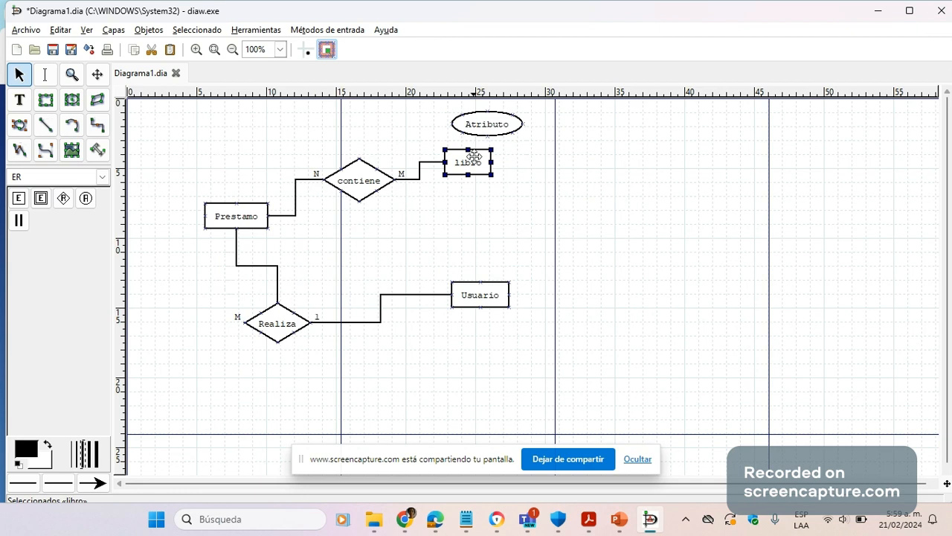
left_click_drag(474, 157, 500, 200)
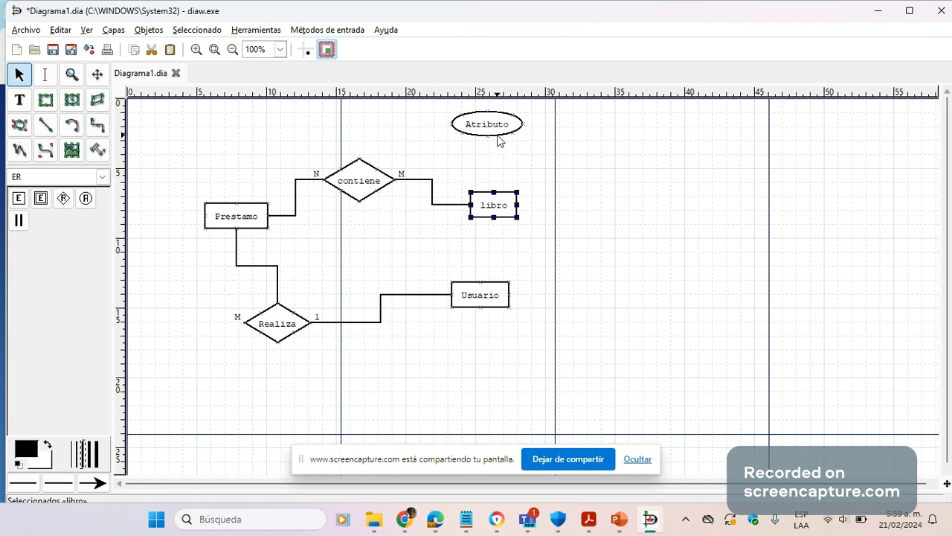
double_click(497, 134)
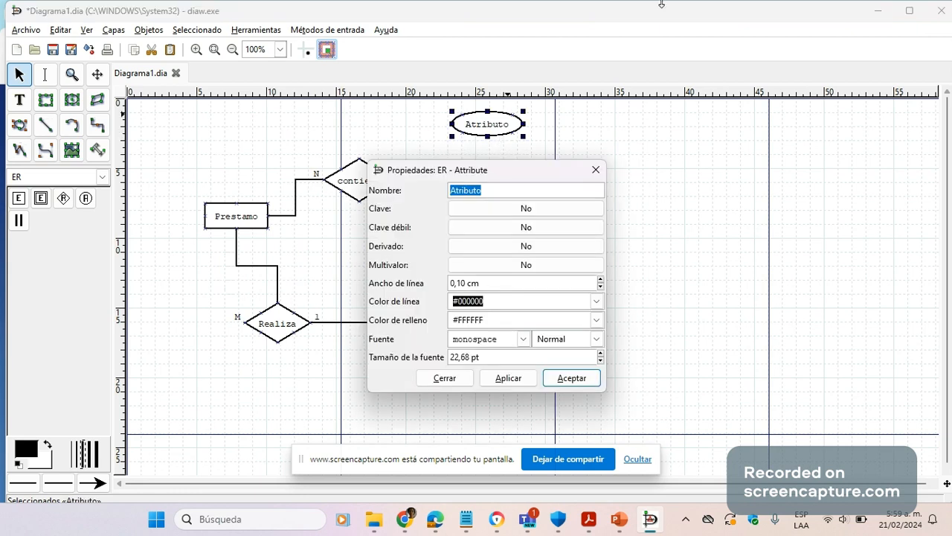
type("id")
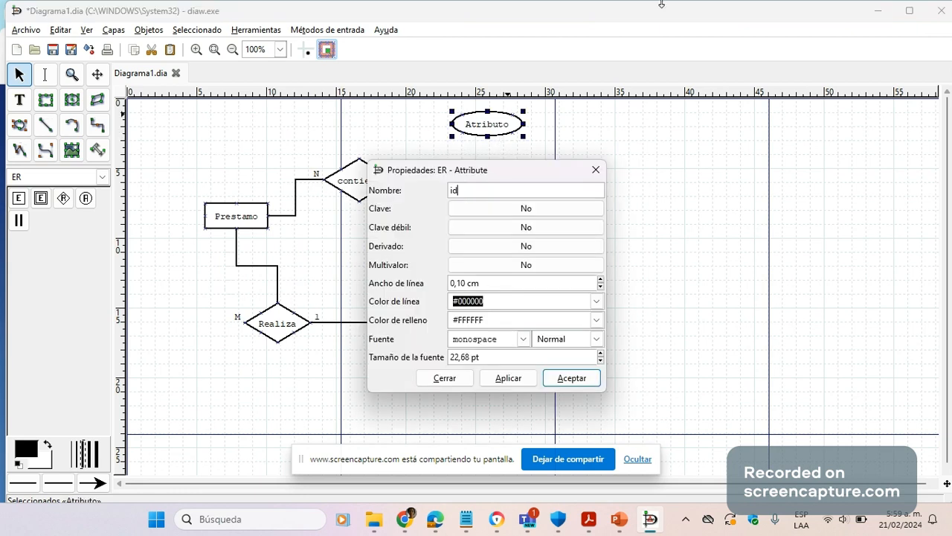
left_click(485, 377)
left_click(572, 379)
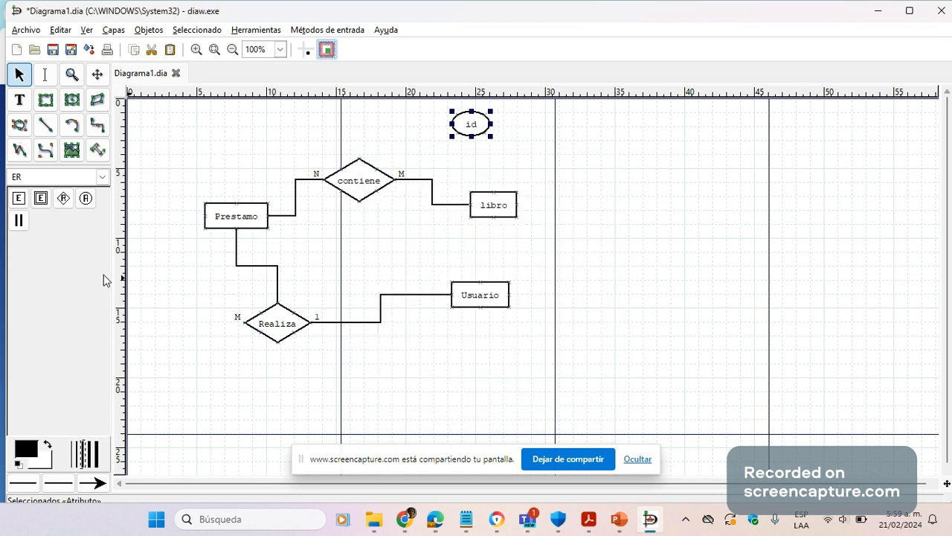
Add a second ER attribute to the right of id and name it titulo.
left_click(87, 201)
left_click(546, 122)
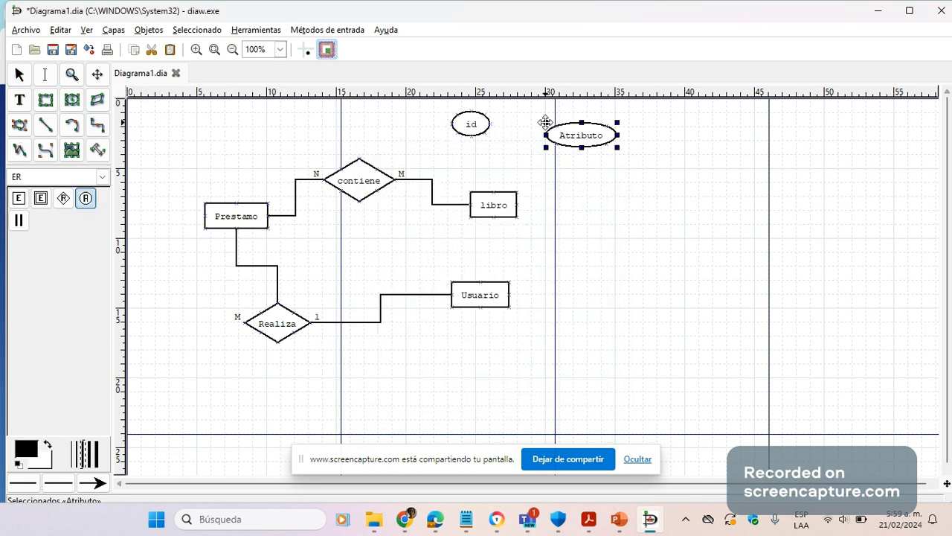
double_click(579, 138)
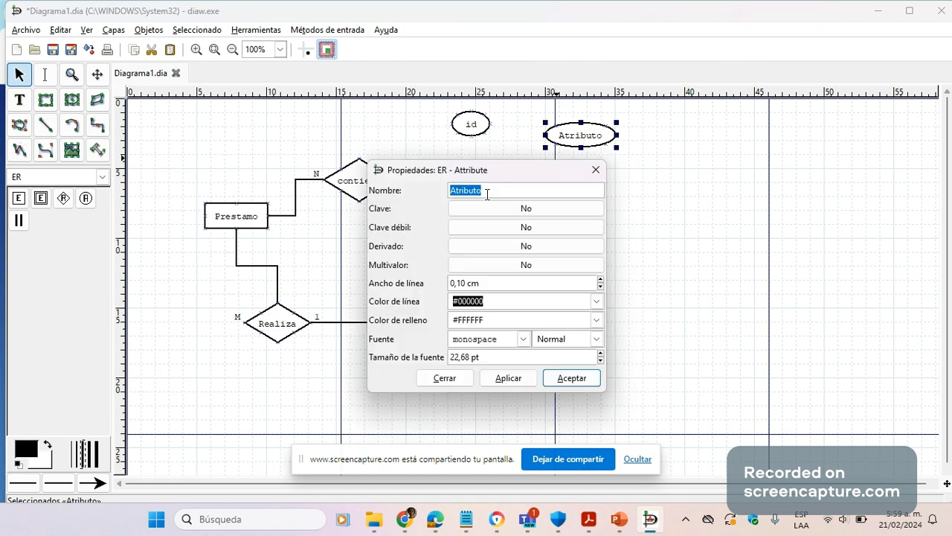
type("titulo")
left_click(509, 377)
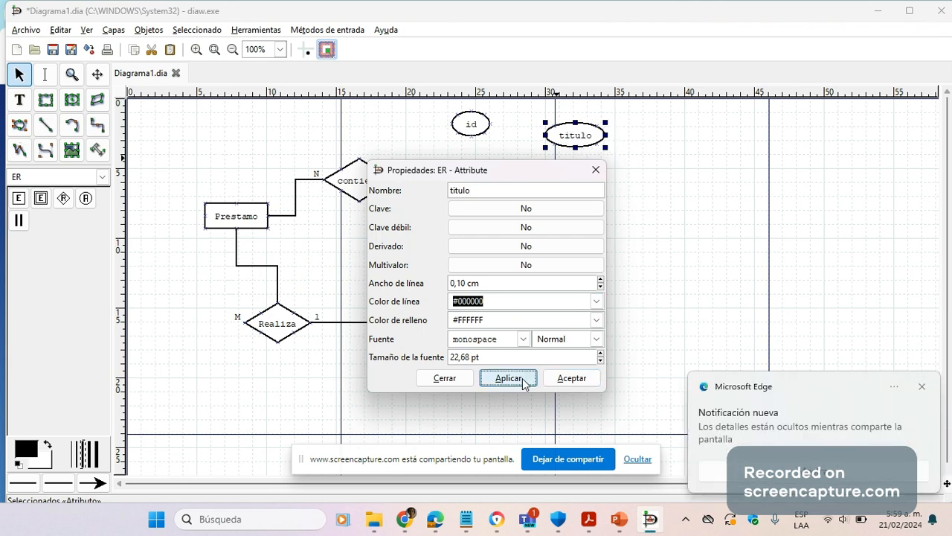
left_click(562, 381)
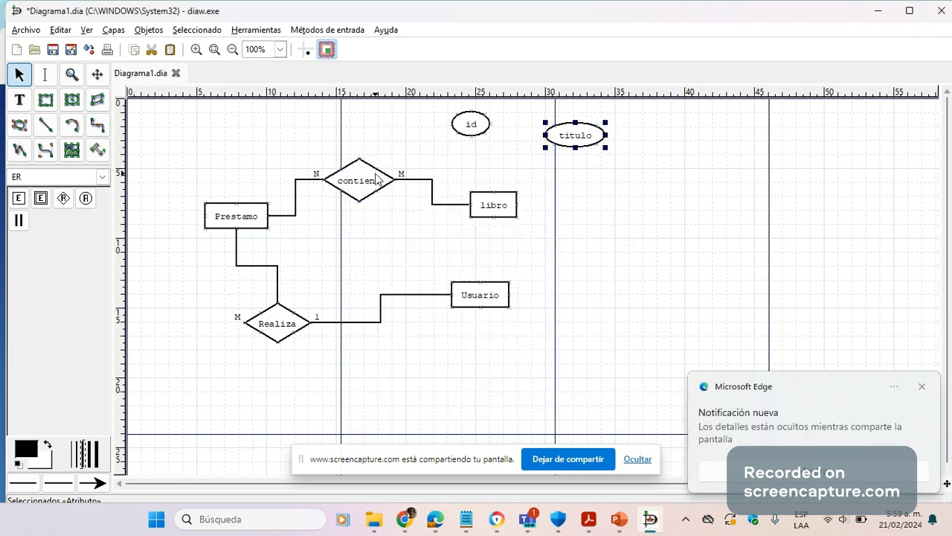
Mark the id attribute as a key by setting Clave to Sí.
left_click(477, 122)
double_click(477, 123)
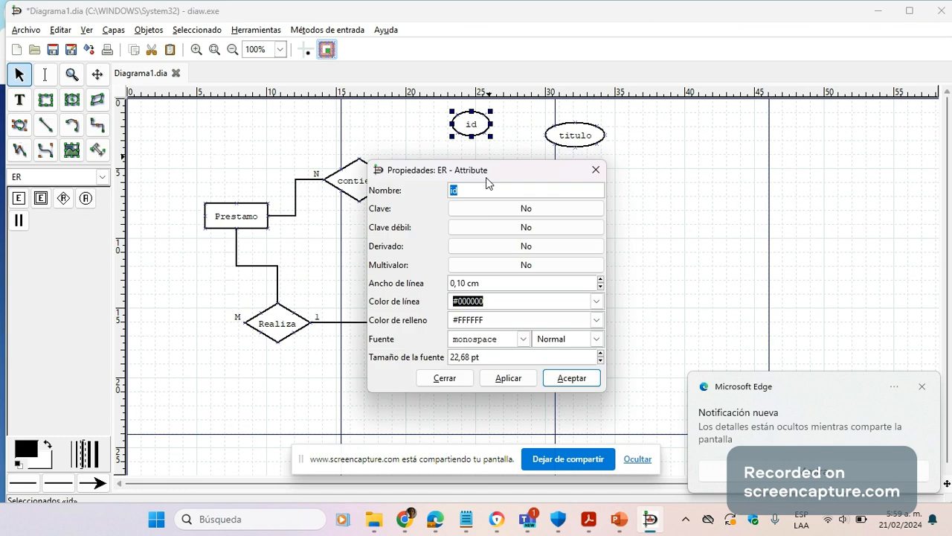
left_click(544, 208)
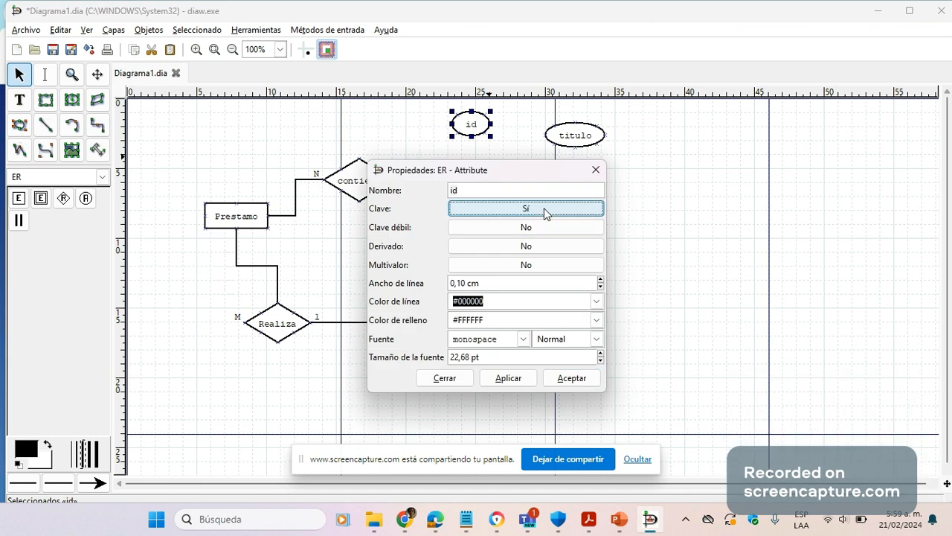
left_click(508, 377)
left_click(444, 377)
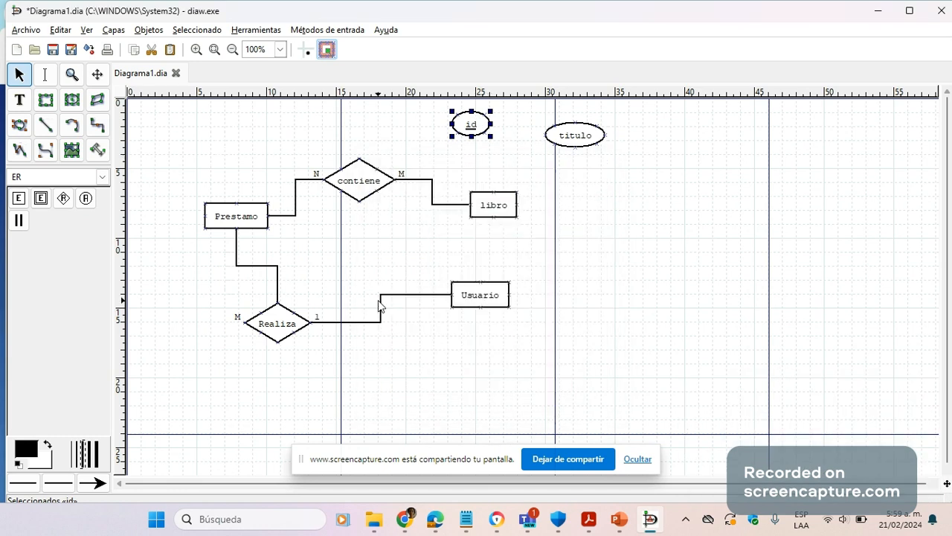
Connect the id and titulo attributes to the libro entity with ER participation lines.
left_click(20, 220)
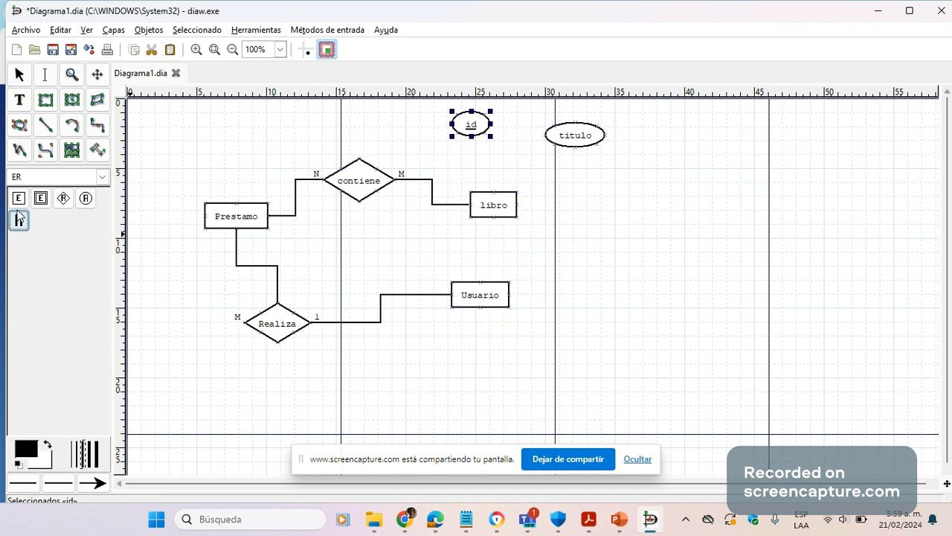
left_click_drag(472, 137, 487, 194)
left_click(18, 220)
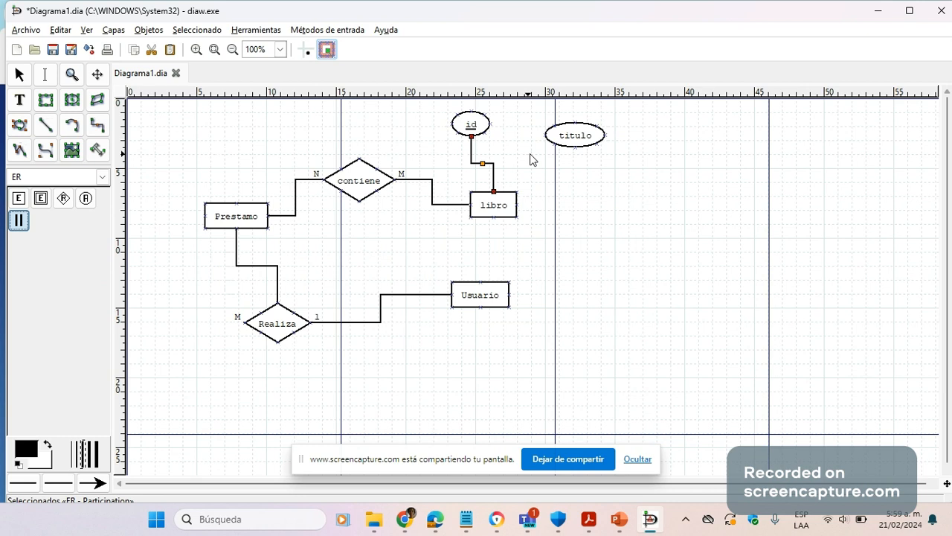
mouse_move(558, 149)
left_mouse_down()
mouse_move(562, 161)
mouse_move(491, 210)
left_mouse_up()
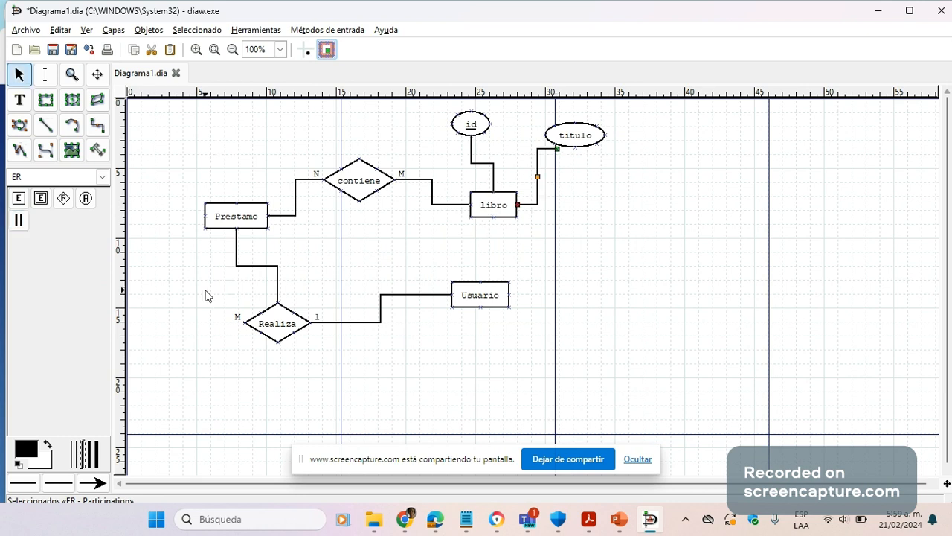
Add an ER attribute above and left of Prestamo, name it idPrestamo, and set it as a key.
left_click(22, 221)
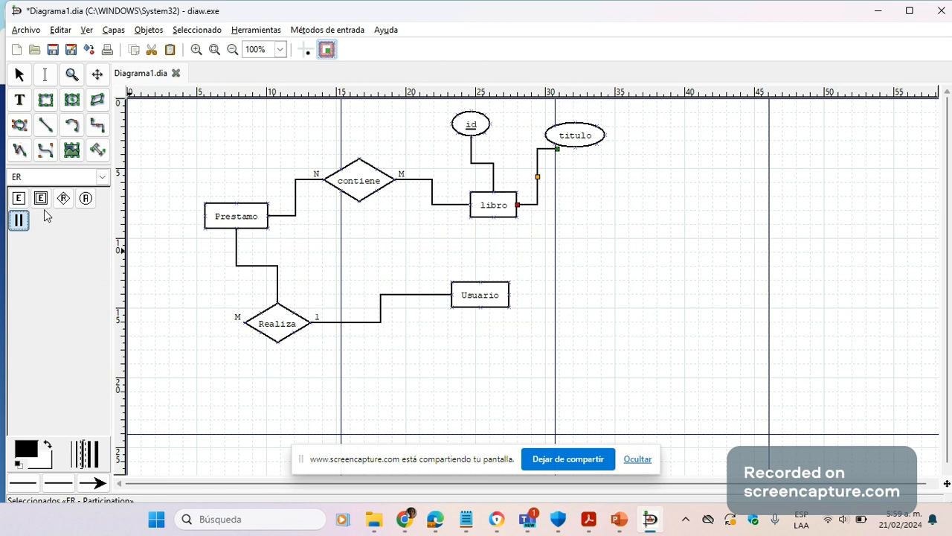
left_click(85, 198)
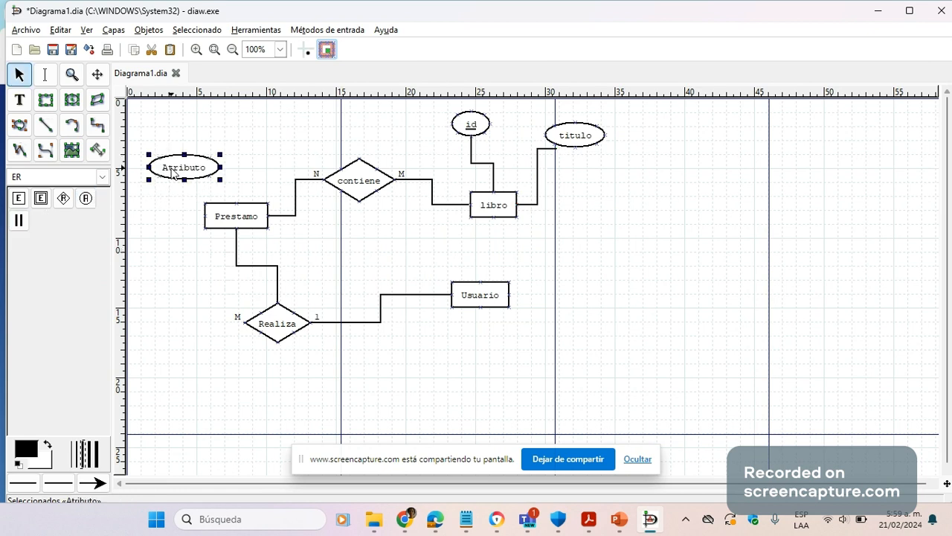
double_click(172, 173)
type("id")
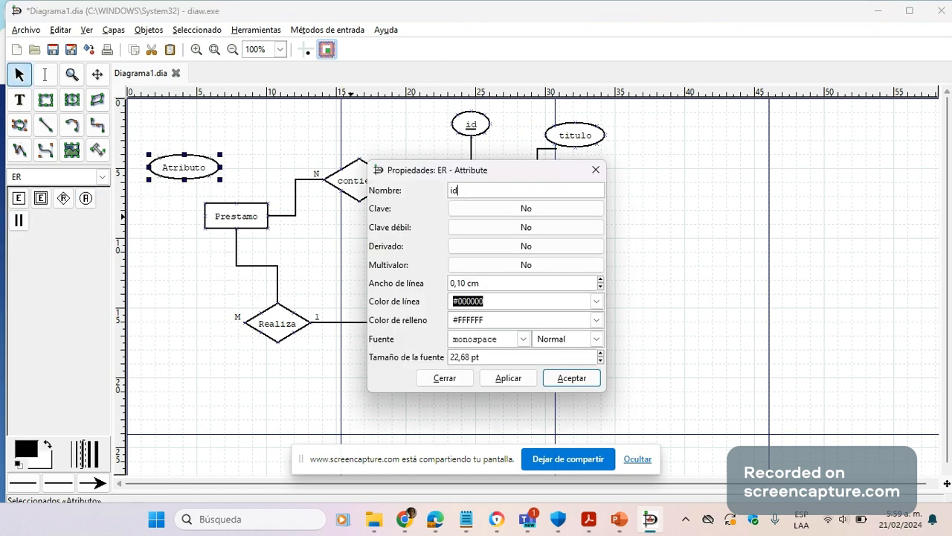
type("prestamo")
key("BackSpace")
key("BackSpace")
key("BackSpace")
key("BackSpace")
key("BackSpace")
key("BackSpace")
key("BackSpace")
key("BackSpace")
type("Prestamo")
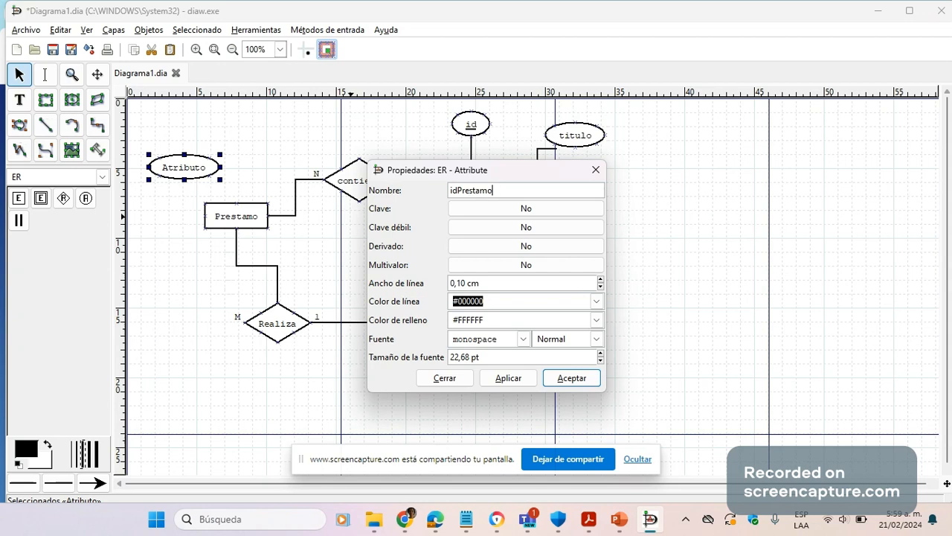
left_click(504, 216)
left_click(508, 378)
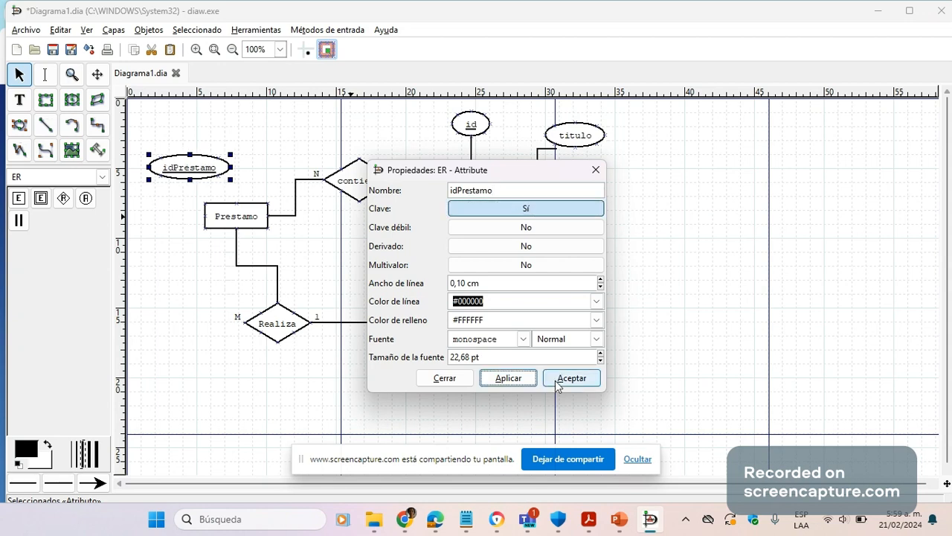
Accept the idPrestamo attribute's properties and connect it to the Prestamo entity with an ER participation line.
left_click(571, 378)
left_click(17, 223)
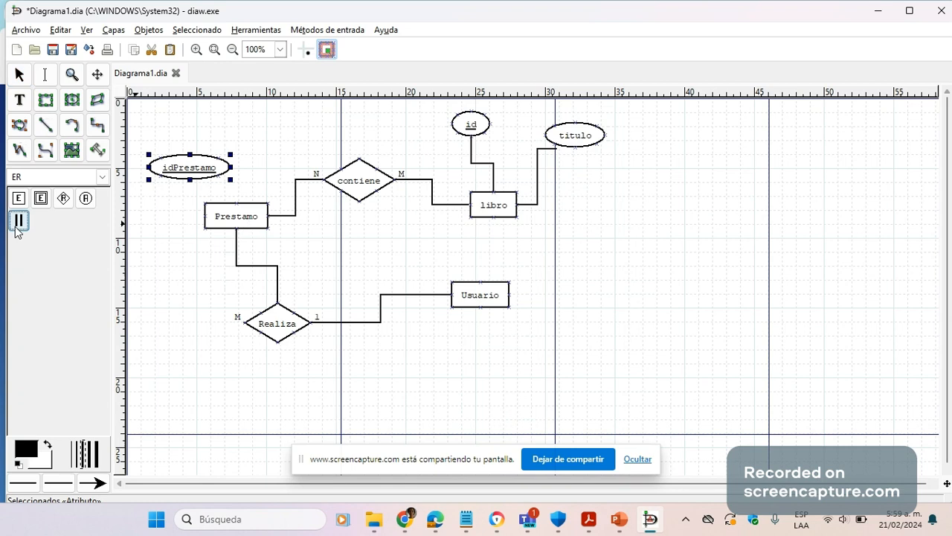
left_click_drag(181, 185, 205, 222)
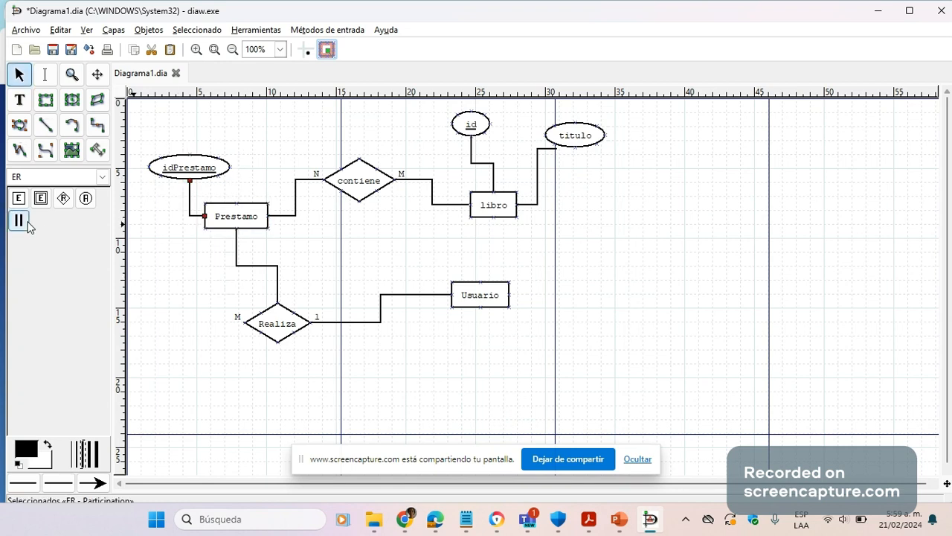
Add an ER attribute above Prestamo, to the right of idPrestamo, and name it fechaPrestamo, leaving Clave set to No.
left_click(83, 198)
left_click(254, 163)
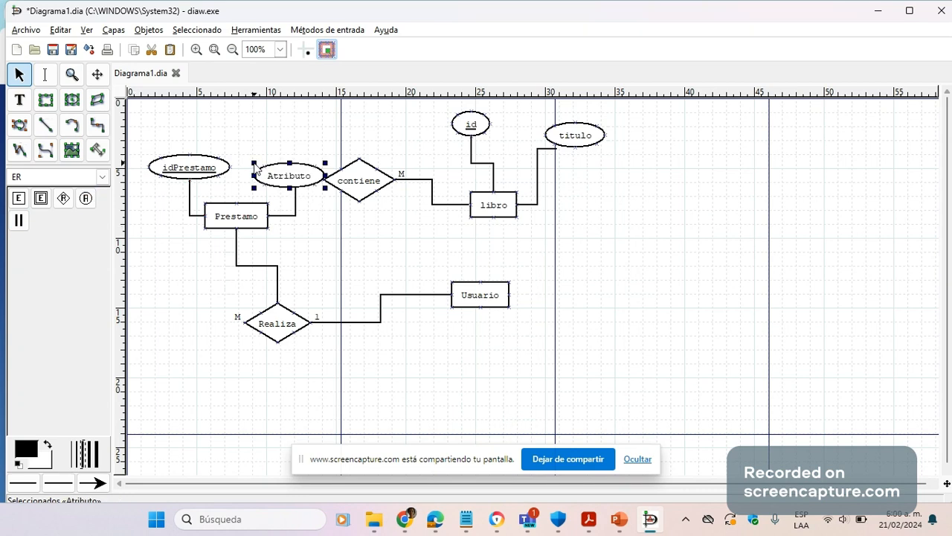
left_click_drag(255, 164, 255, 147)
double_click(255, 146)
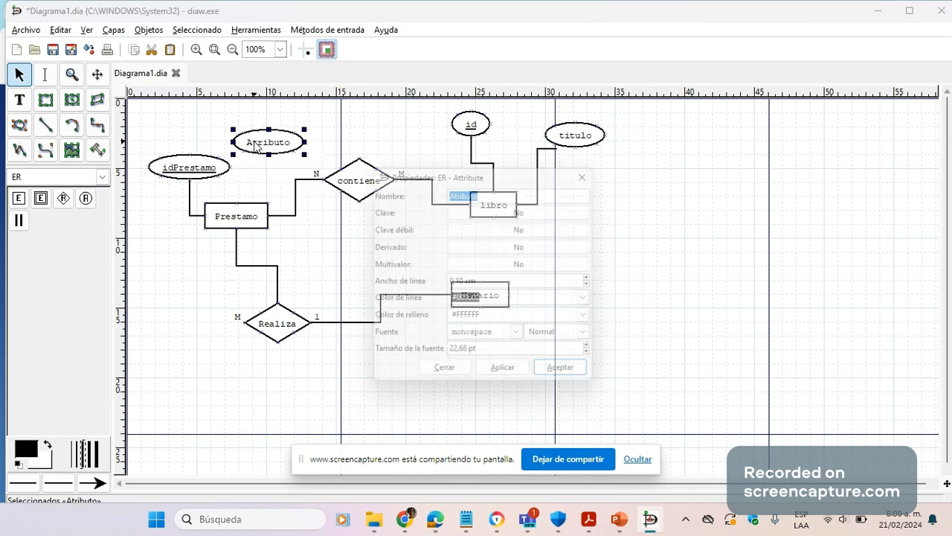
type("p")
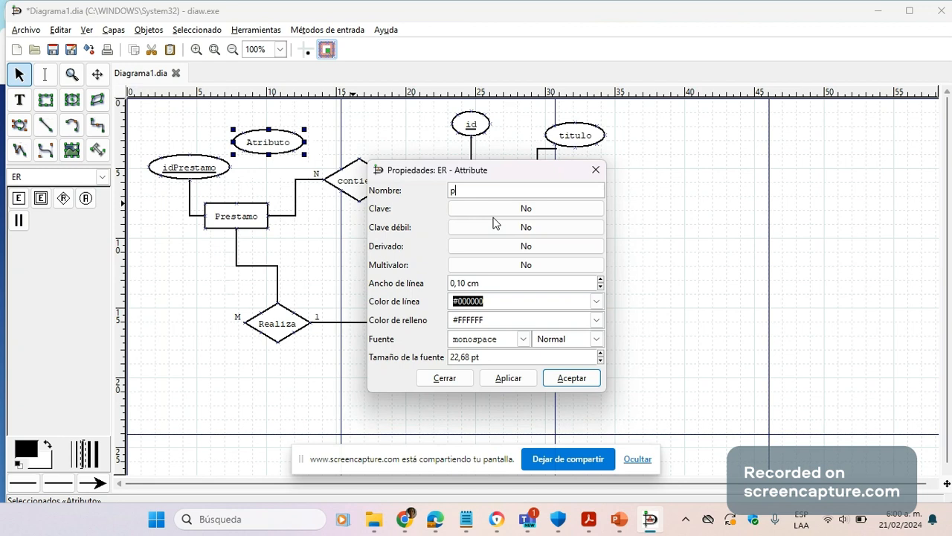
key("BackSpace")
type("fechaPrestamo")
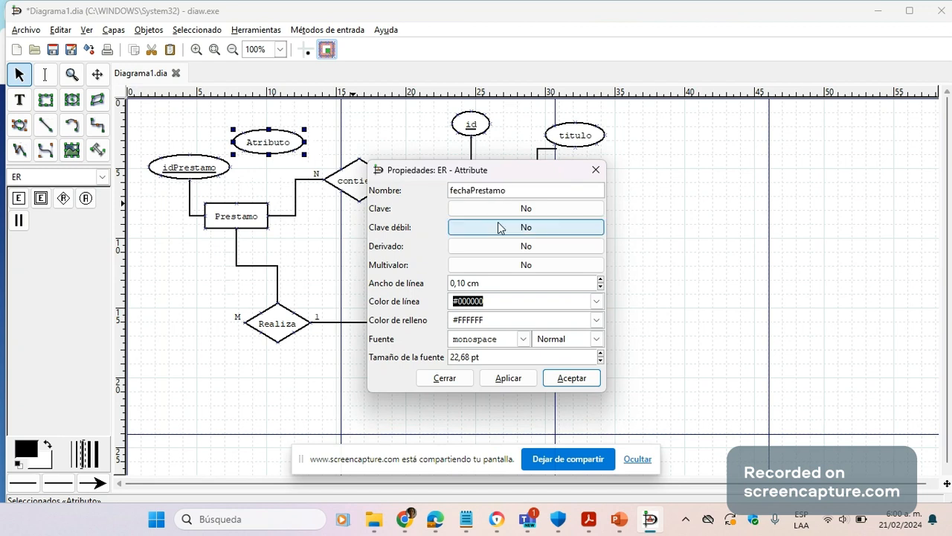
left_click(527, 209)
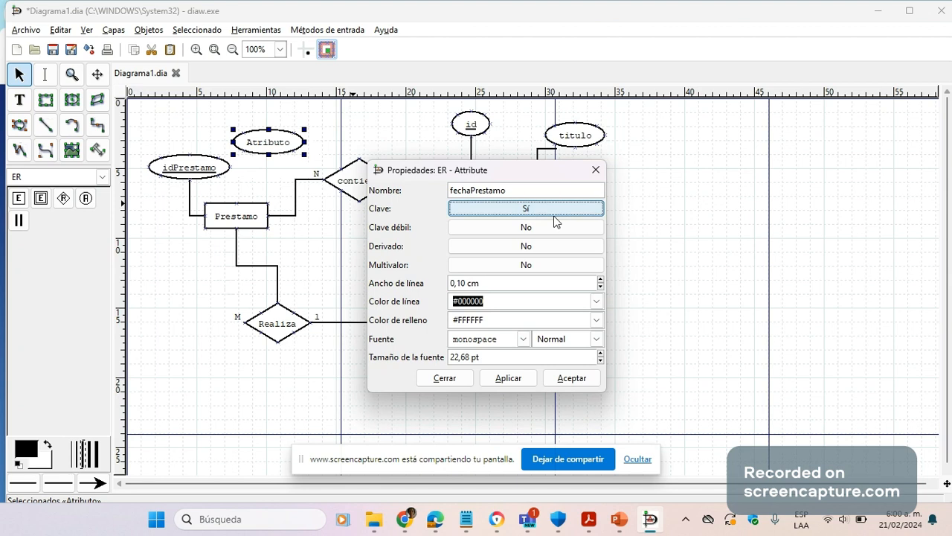
left_click(528, 211)
left_click(535, 378)
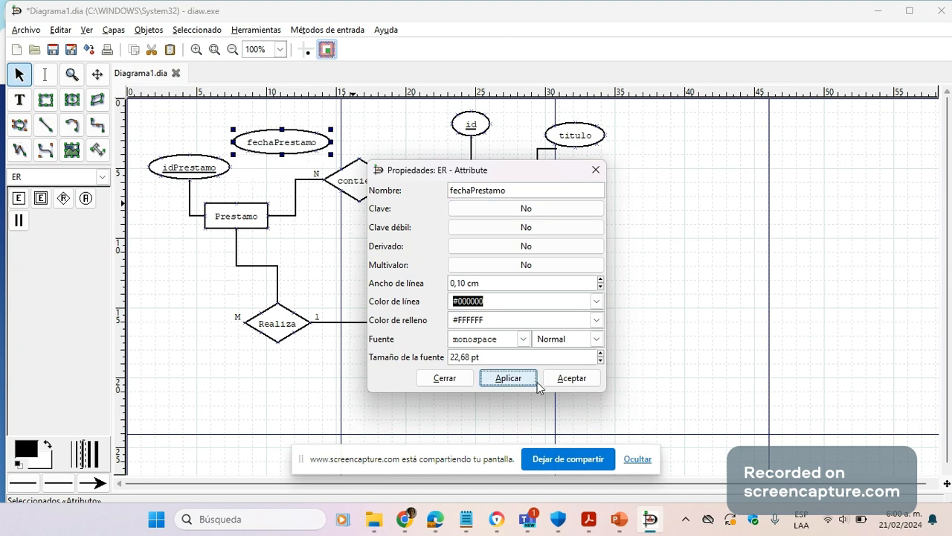
left_click(550, 379)
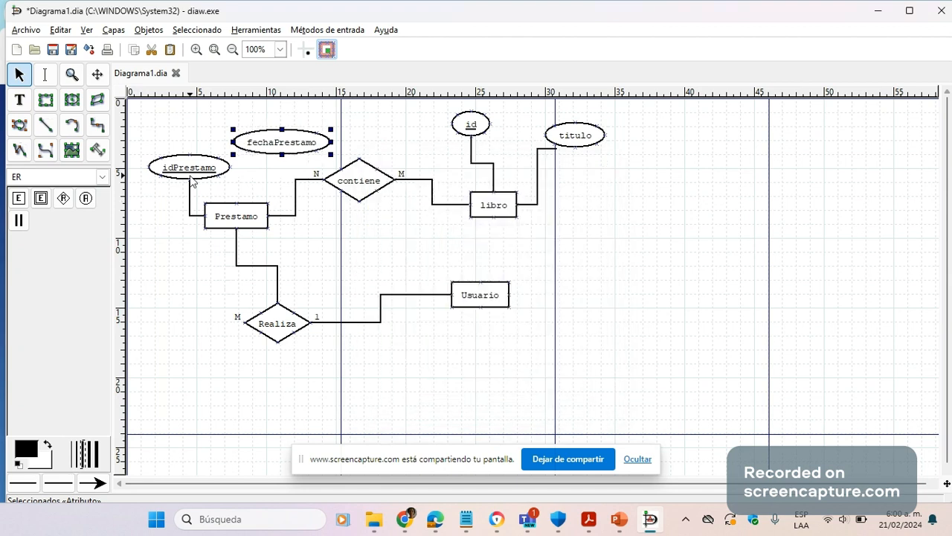
Shift idPrestamo and fechaPrestamo to the left and connect fechaPrestamo to the Prestamo entity with an ER participation line.
left_click_drag(191, 178, 161, 178)
mouse_move(256, 152)
left_mouse_down()
mouse_move(214, 140)
mouse_move(256, 218)
left_mouse_up()
left_click(19, 220)
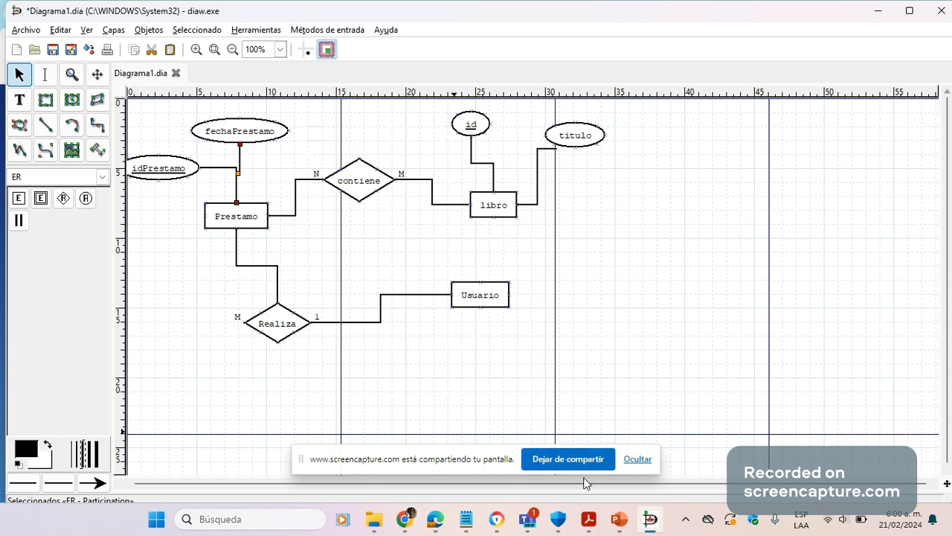
Switch to the PowerPoint presentation, check each entity's attributes on slide 6, "Identificar las entidades", and return to Dia.
left_click(620, 519)
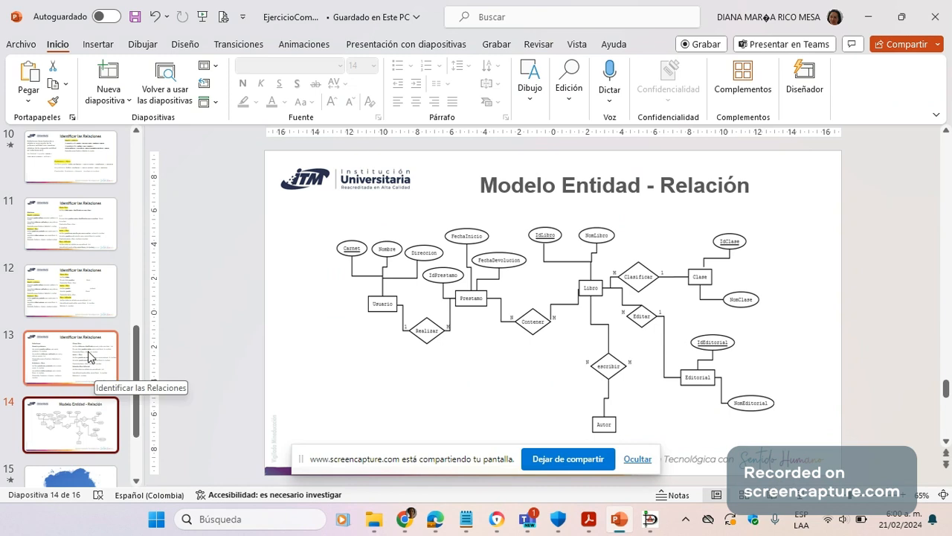
scroll(134, 313, "up", 2)
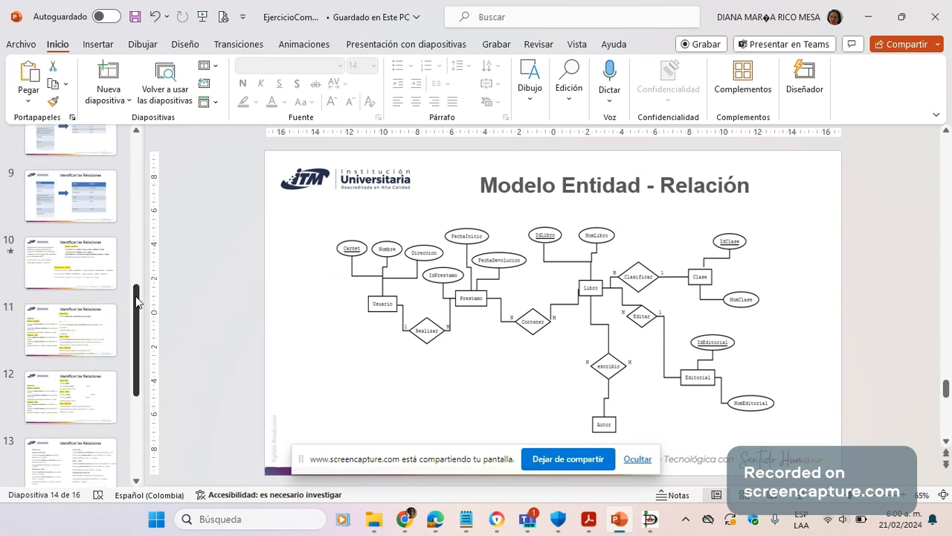
left_click(85, 260)
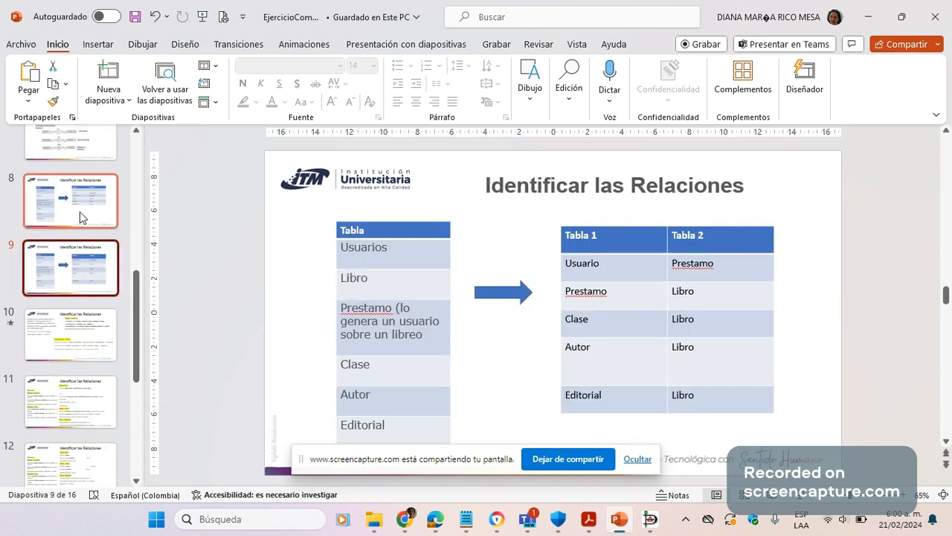
left_click(79, 216)
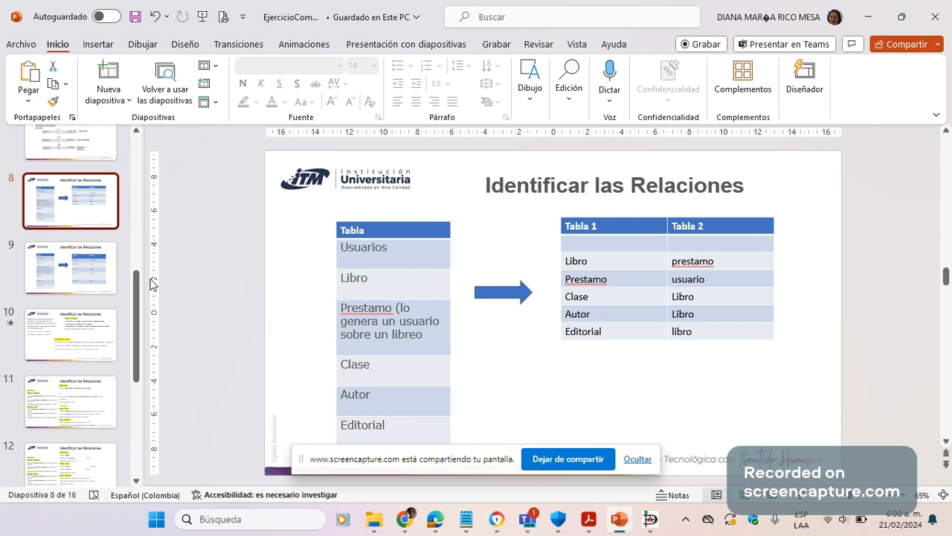
scroll(134, 238, "up", 3)
scroll(84, 257, "up", 1)
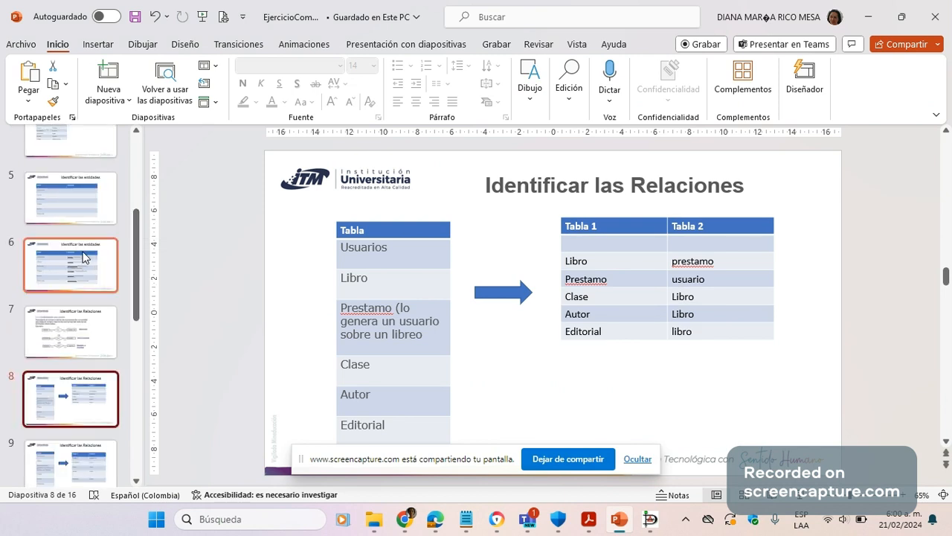
left_click(84, 257)
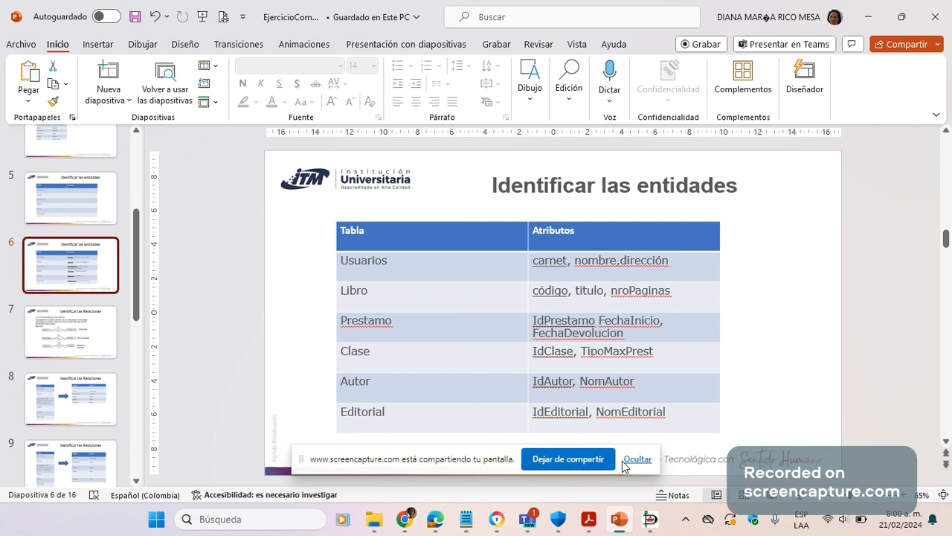
left_click(651, 519)
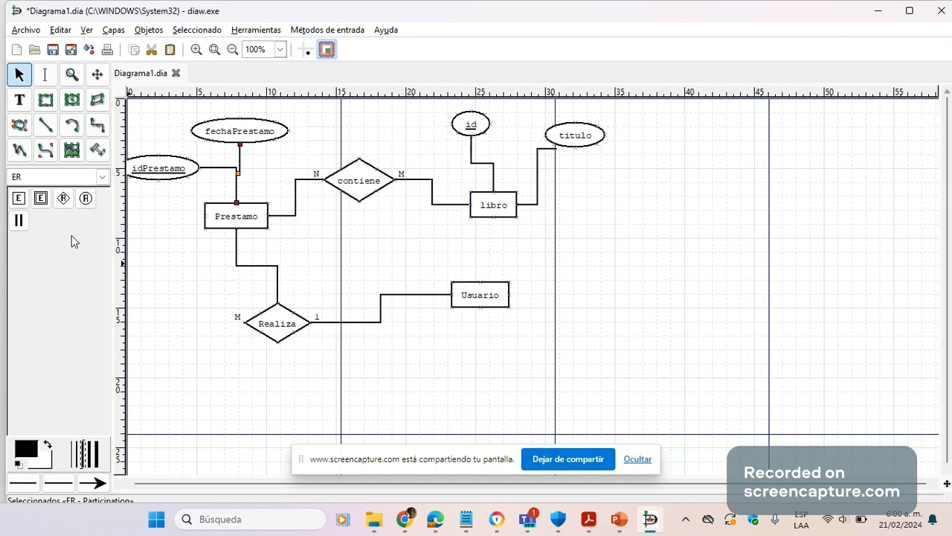
Add an ER attribute above the contiene relationship and name it fechaDevolucion.
left_click(87, 198)
left_click(276, 163)
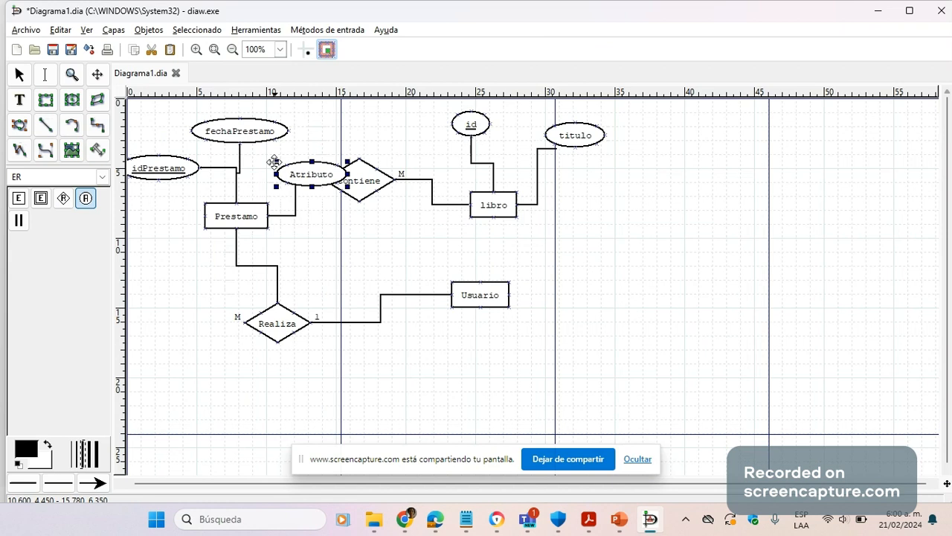
left_click_drag(275, 162, 304, 112)
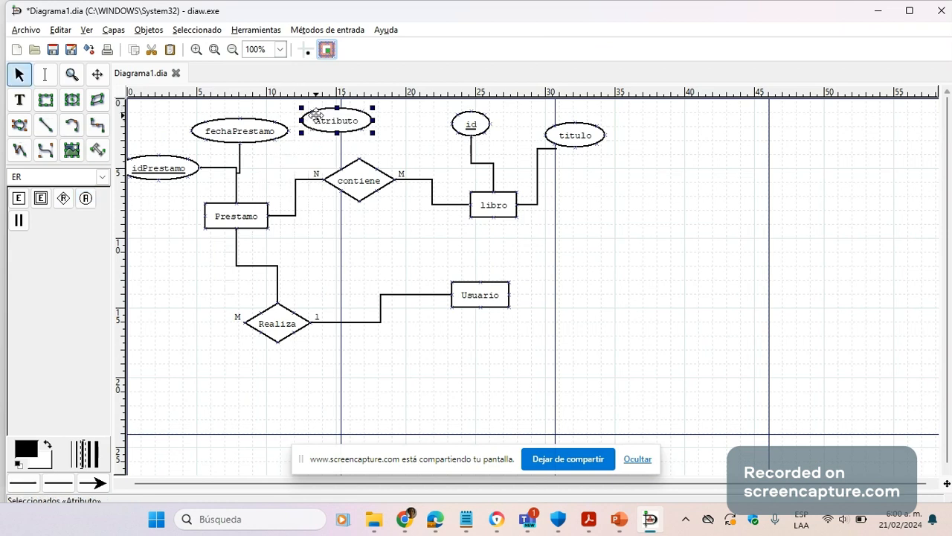
double_click(316, 114)
type("fecha")
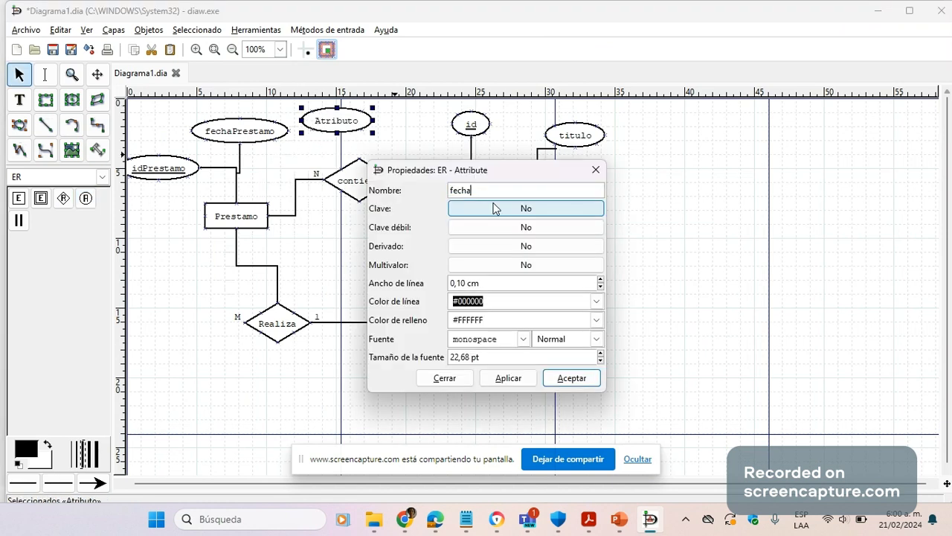
type("Devolucion")
left_click(508, 377)
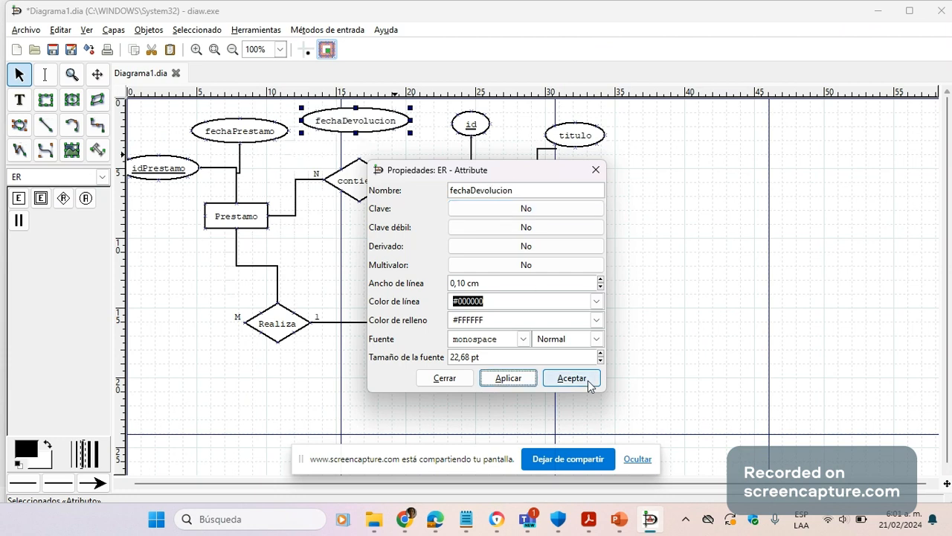
left_click(571, 378)
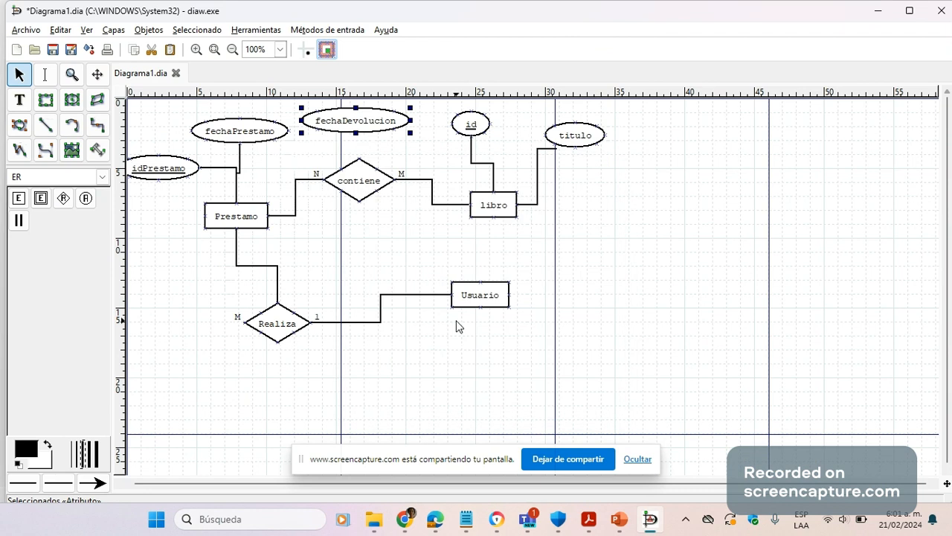
Add an ER attribute above and to the right of the Usuario entity and name it idUsuario.
left_click(83, 199)
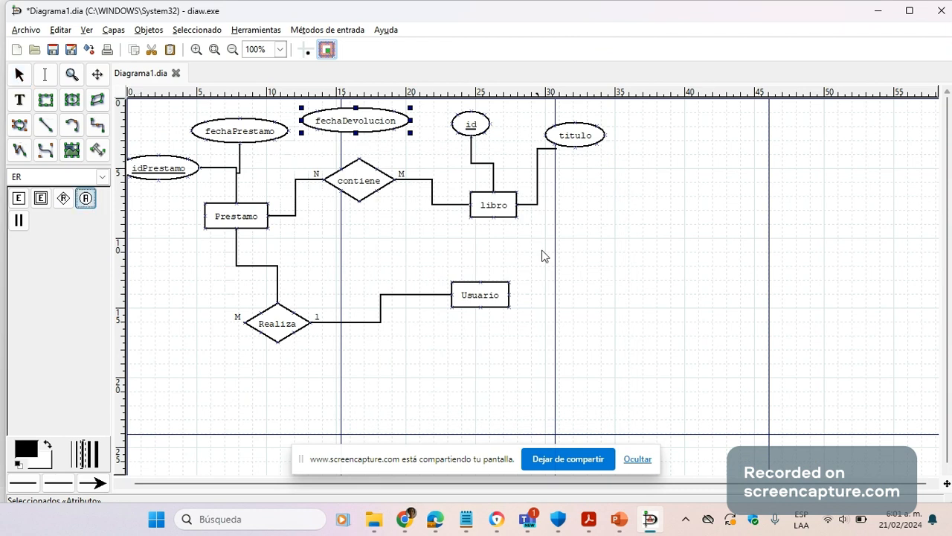
left_click(579, 265)
double_click(579, 266)
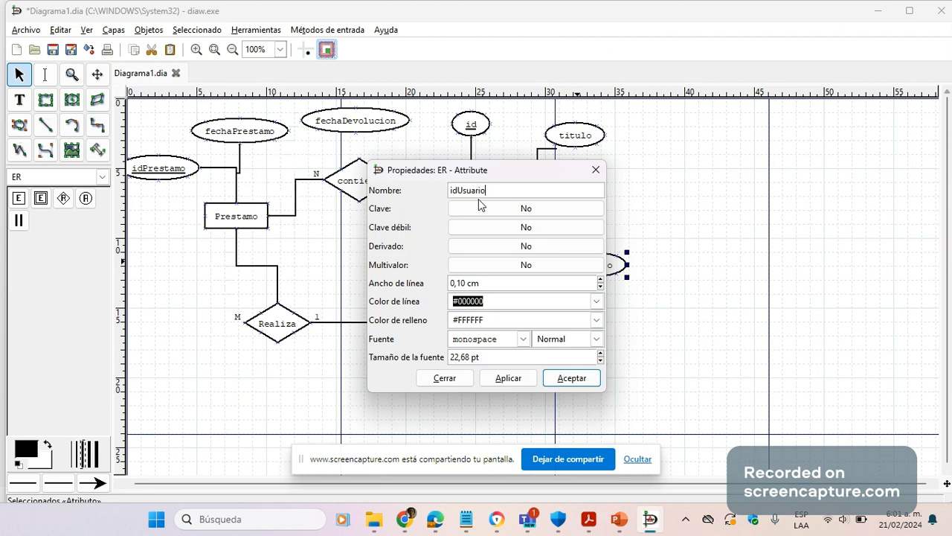
left_click(571, 379)
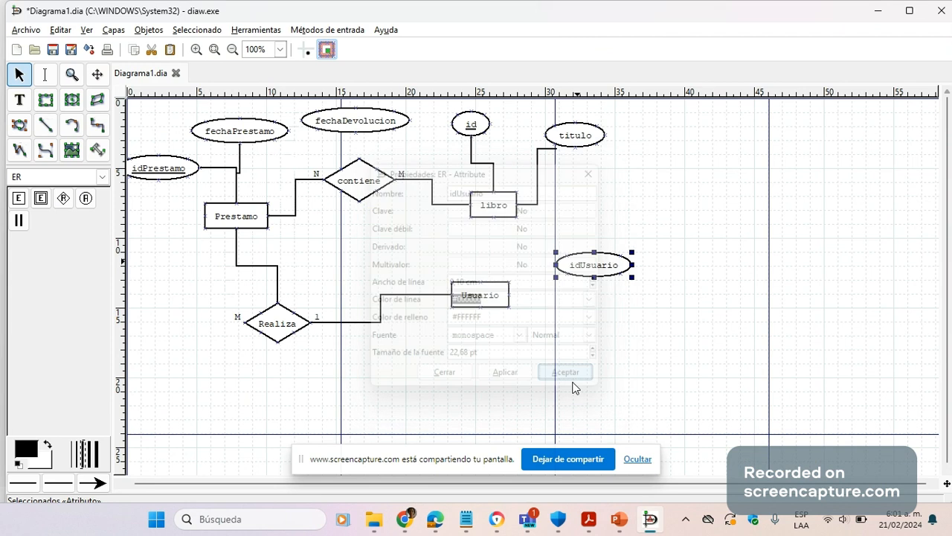
Add another ER attribute to the right of idUsuario and name it carnet.
left_click(92, 205)
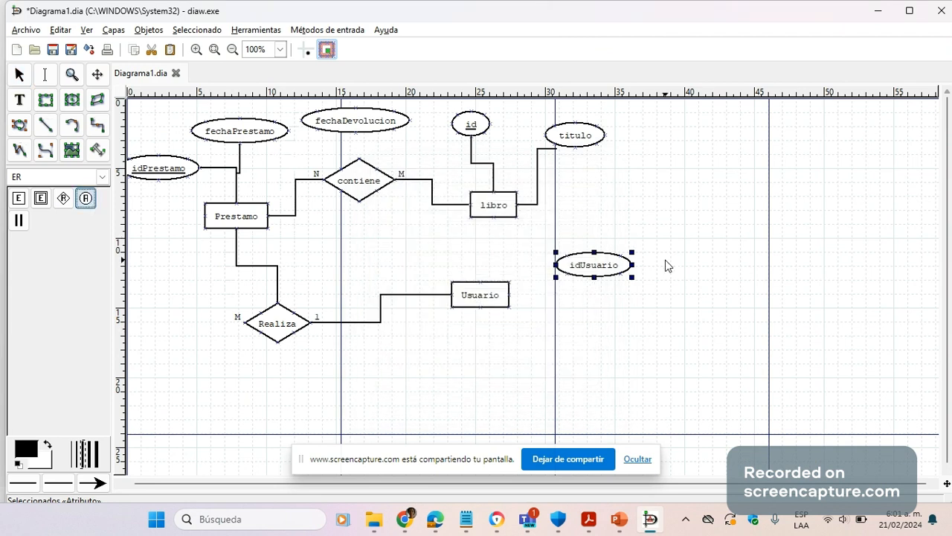
left_click(677, 289)
double_click(677, 288)
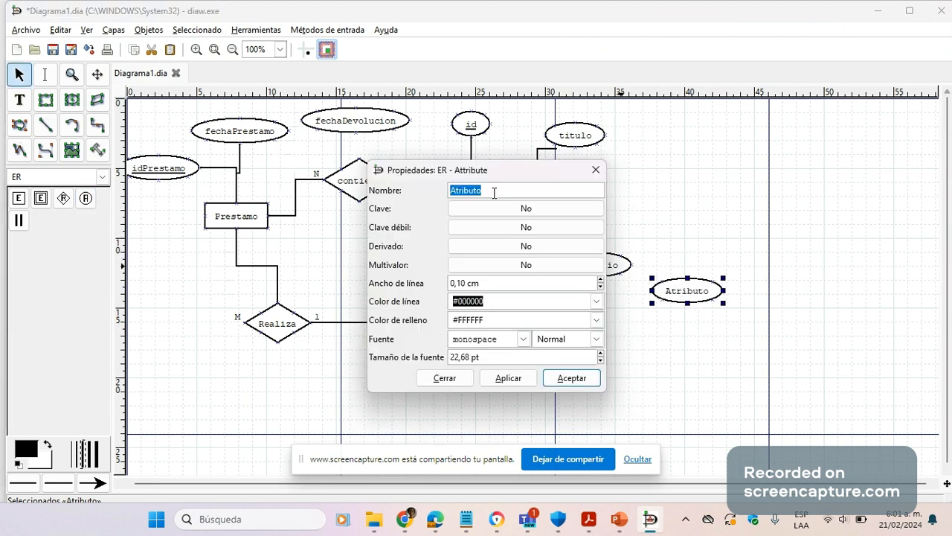
type("carnet")
left_click(508, 378)
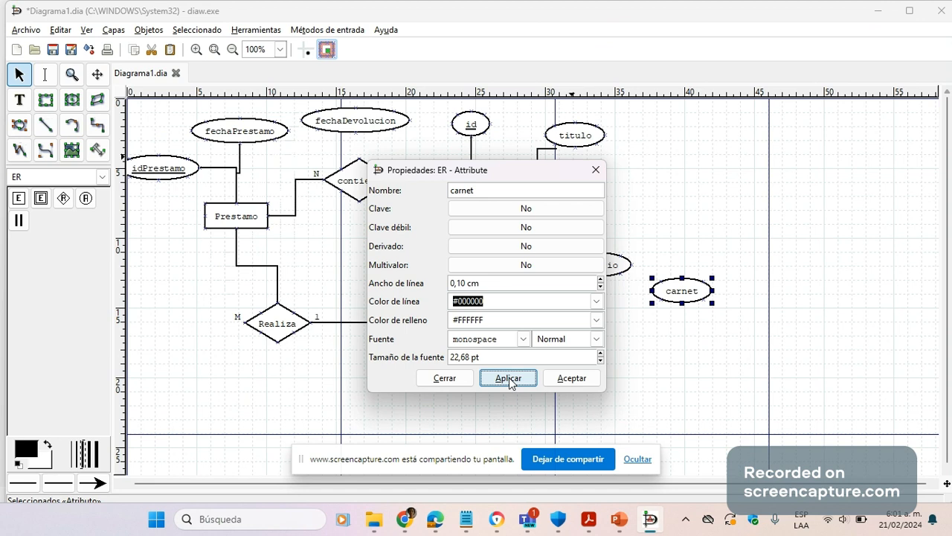
left_click(563, 381)
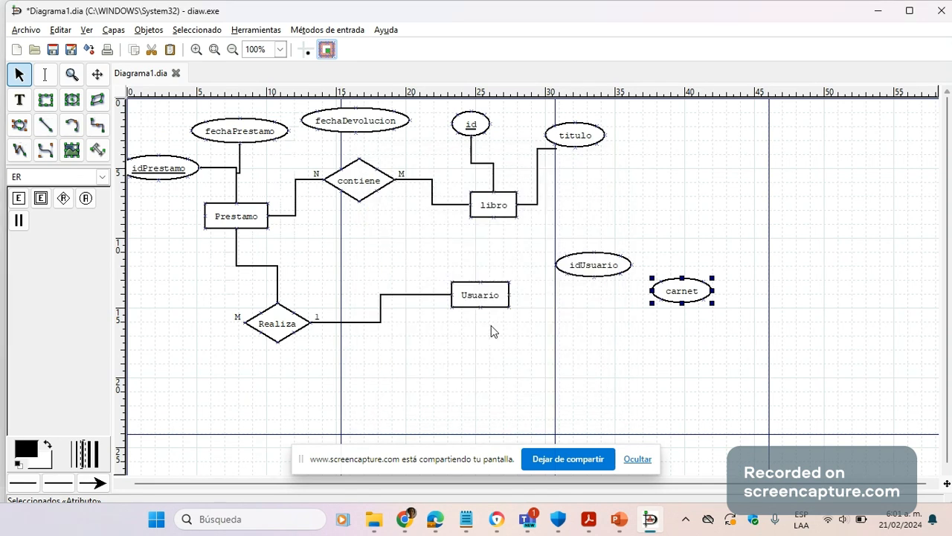
Connect idUsuario and carnet to the Usuario entity, and fechaDevolucion to Prestamo, with ER participation lines.
left_click(27, 220)
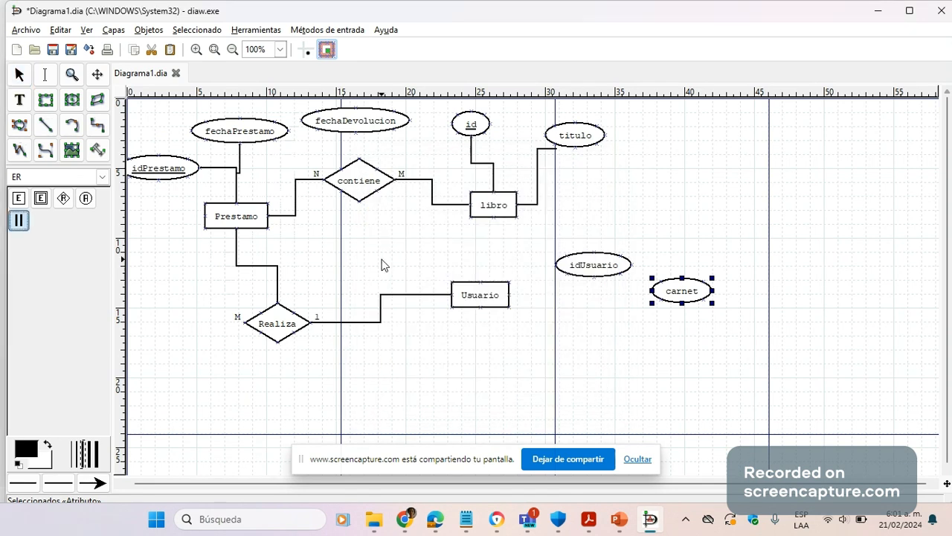
left_click_drag(509, 295, 580, 269)
left_click(18, 221)
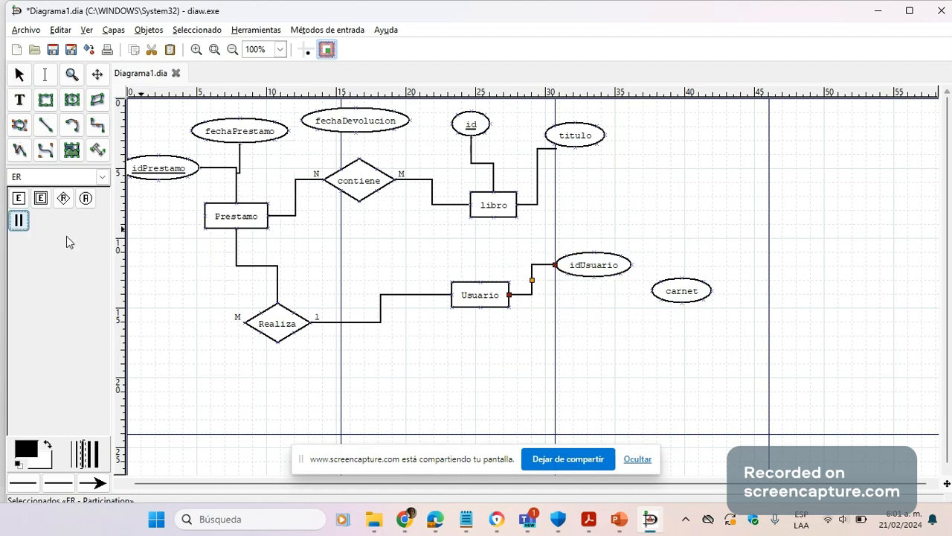
mouse_move(521, 311)
left_mouse_down()
mouse_move(672, 317)
mouse_move(706, 296)
left_mouse_up()
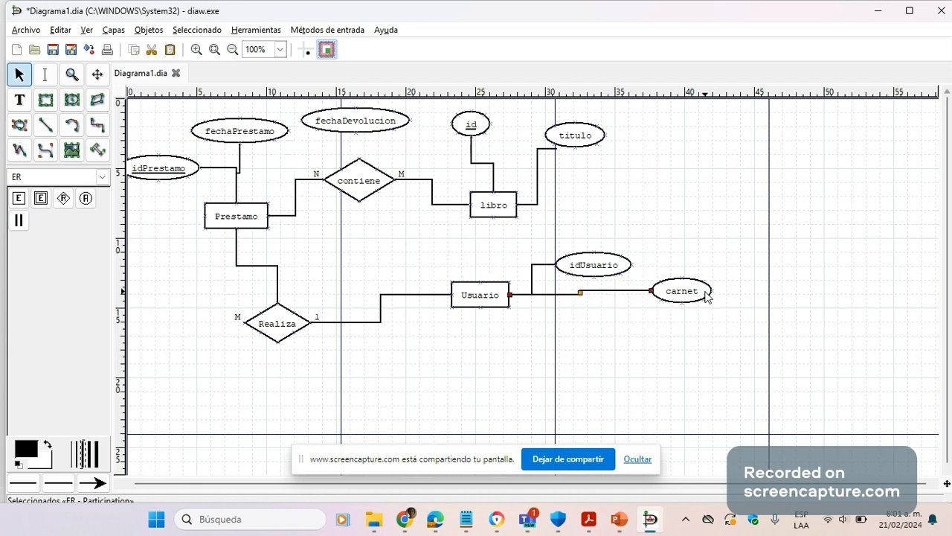
left_click(18, 220)
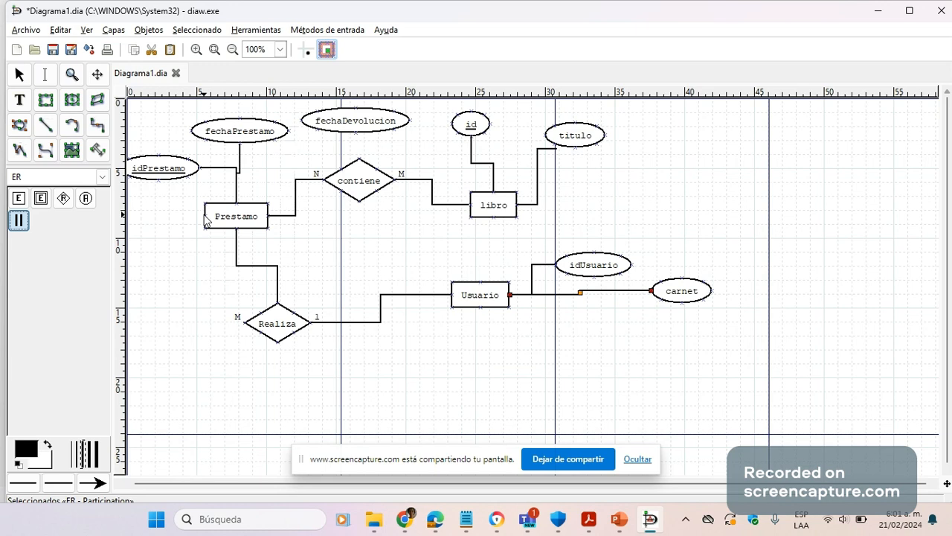
left_click_drag(206, 221, 340, 132)
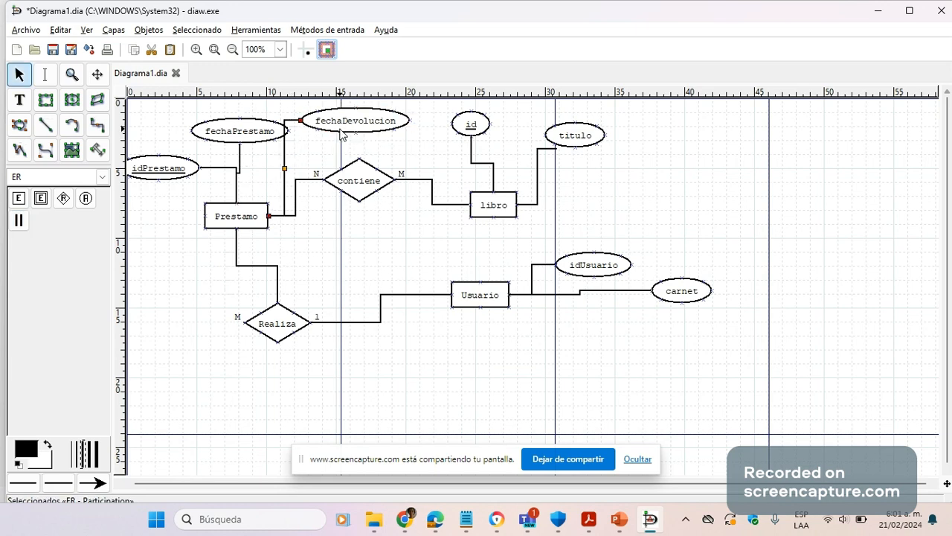